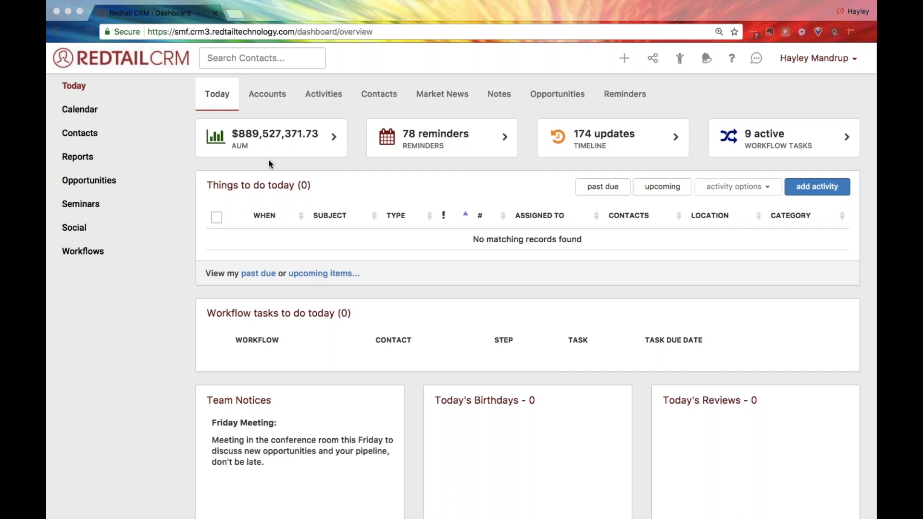
Open the custom export templates in the account management settings and start a new template
left_click(835, 61)
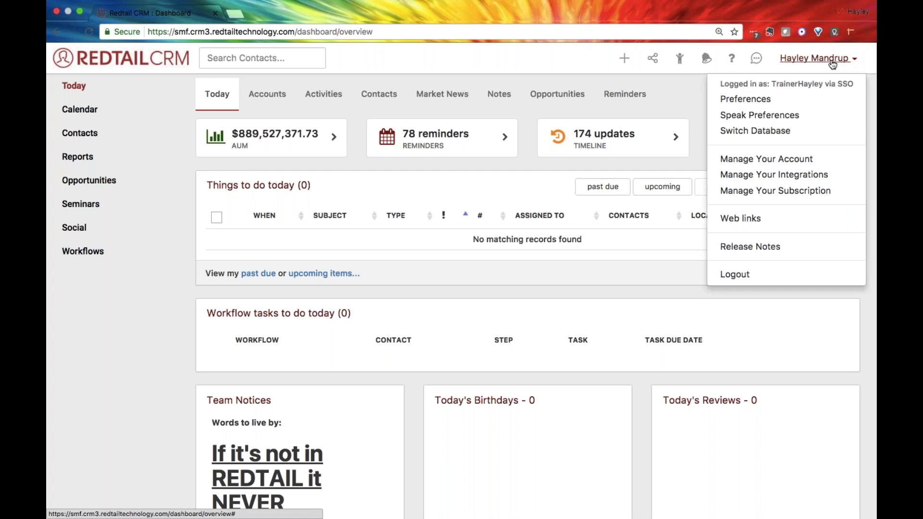
left_click(807, 161)
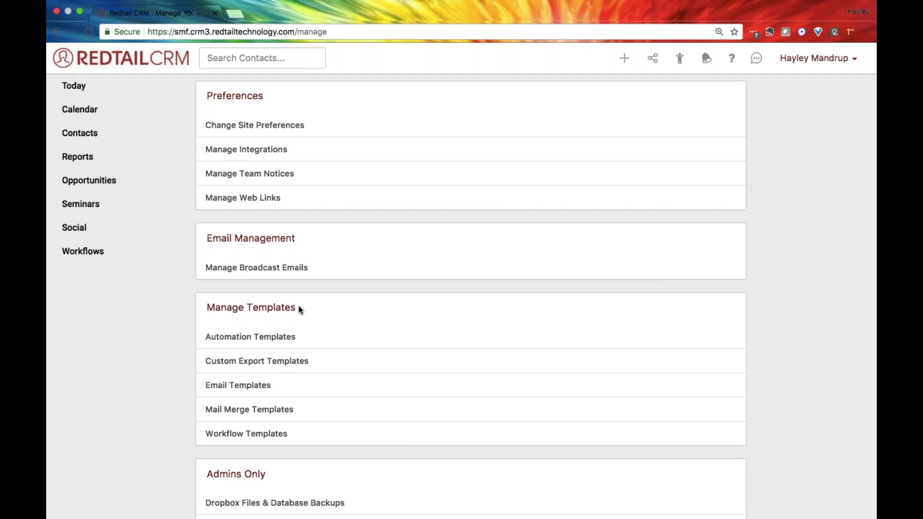
left_click(278, 365)
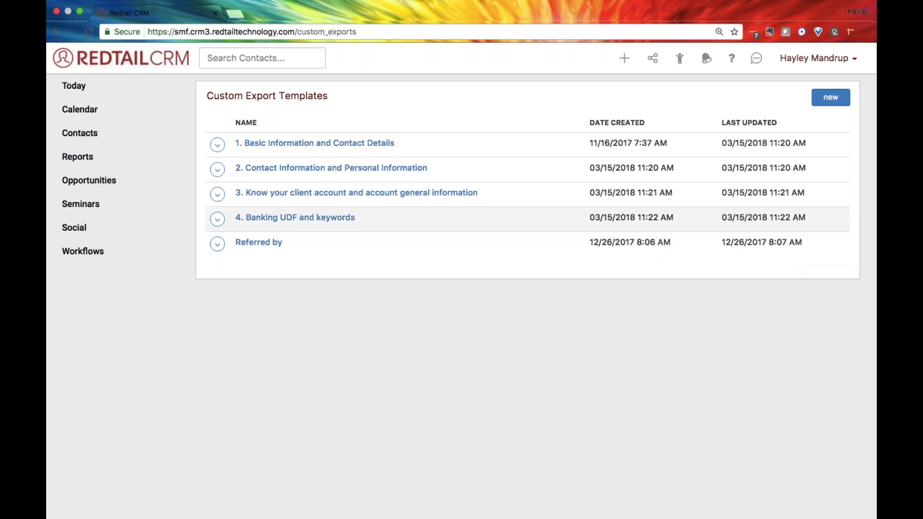
left_click(842, 102)
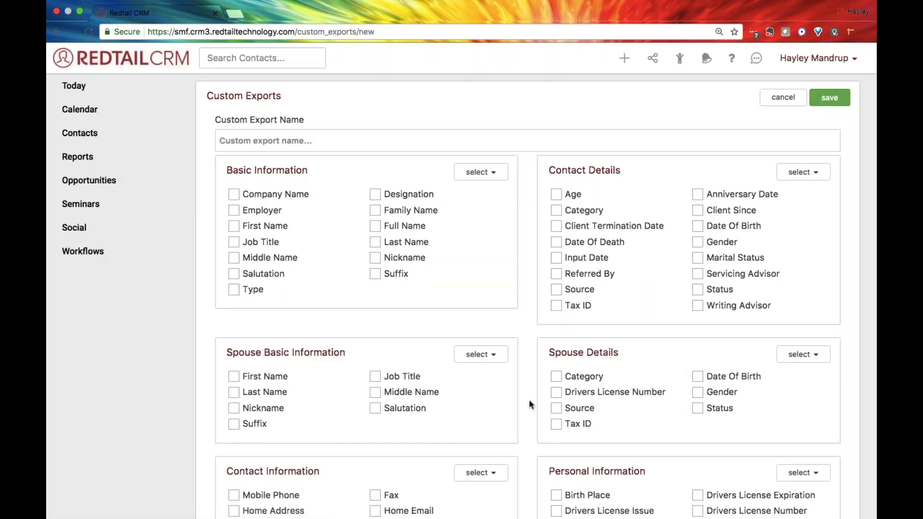
Examine the field groups available for the new custom export, from basic information to account information
scroll(533, 396, "down", 5)
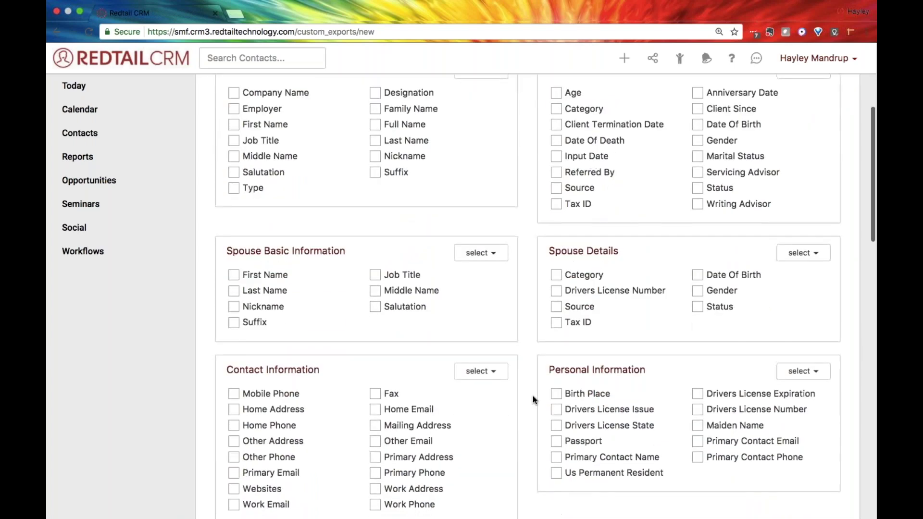
scroll(533, 398, "down", 1)
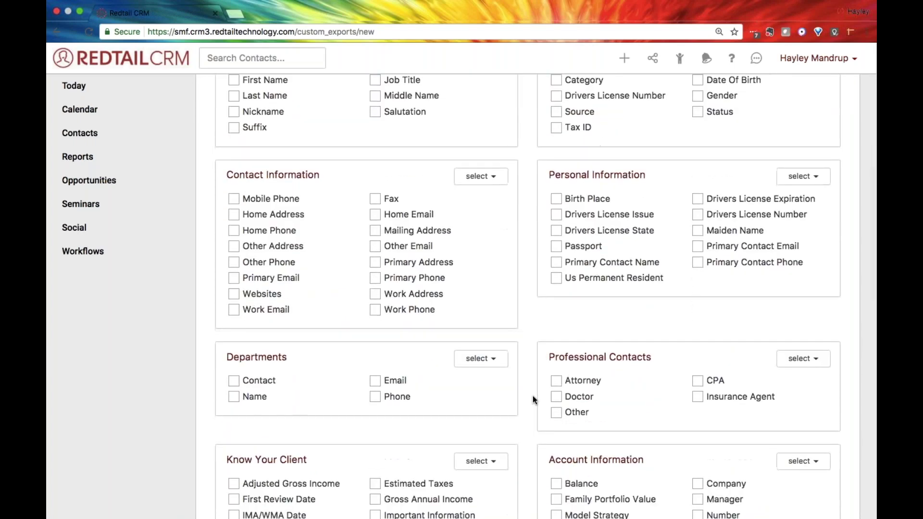
scroll(536, 392, "down", 3)
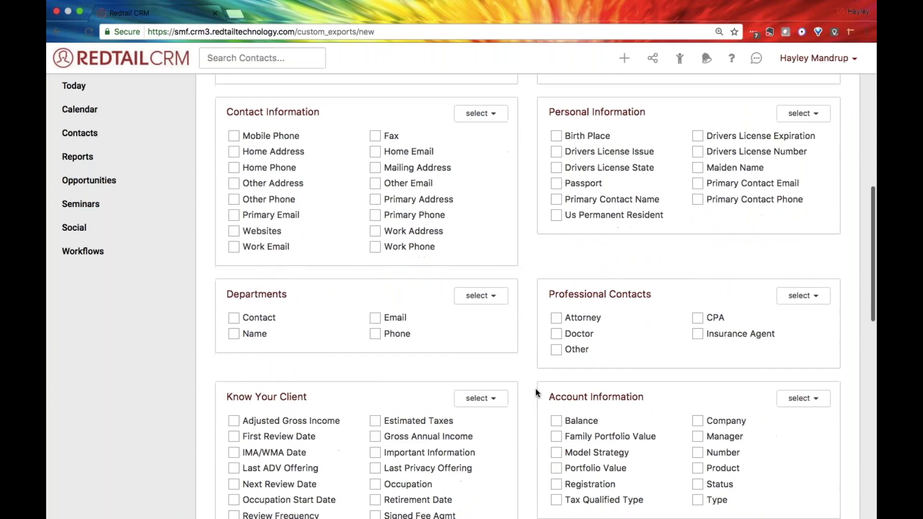
scroll(537, 393, "up", 2)
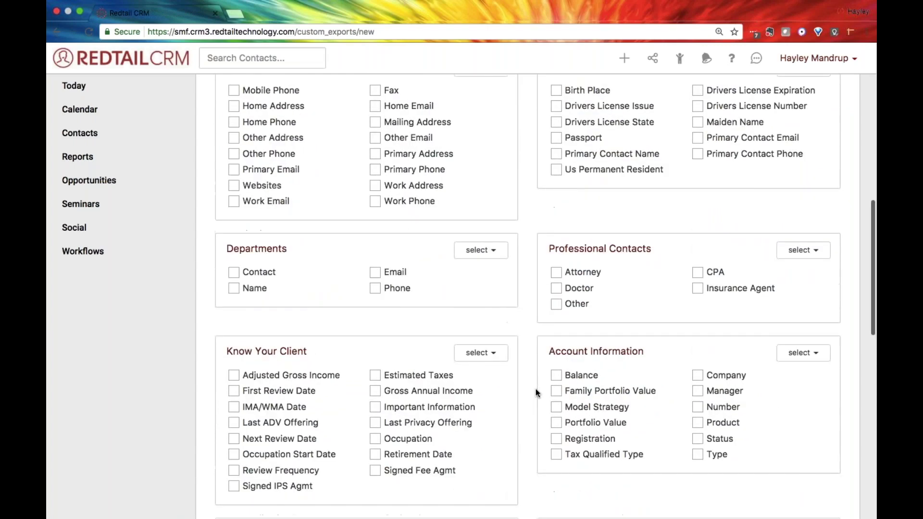
scroll(535, 388, "up", 6)
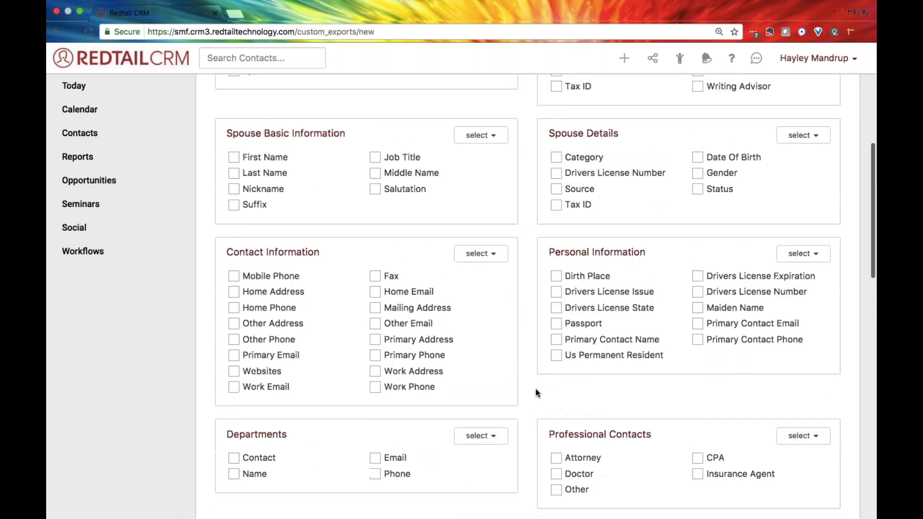
scroll(536, 388, "up", 3)
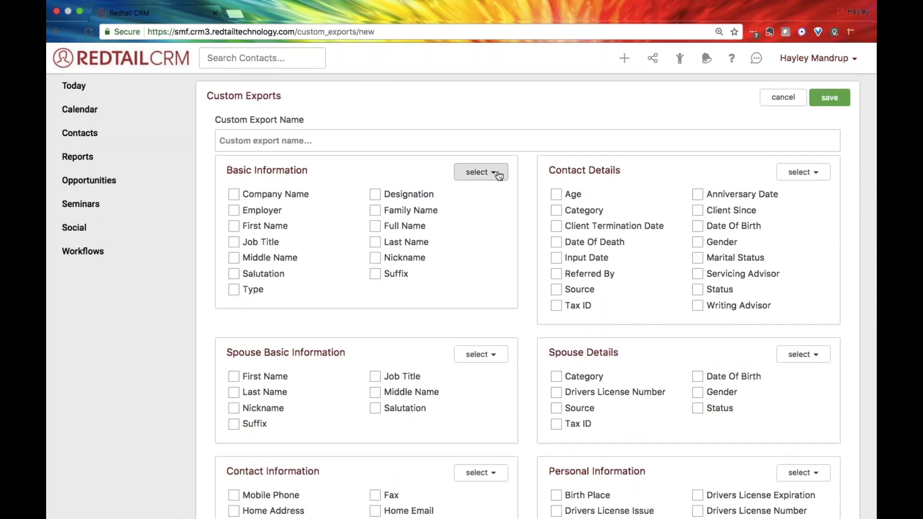
left_click(495, 174)
left_click(488, 191)
left_click(488, 172)
left_click(495, 209)
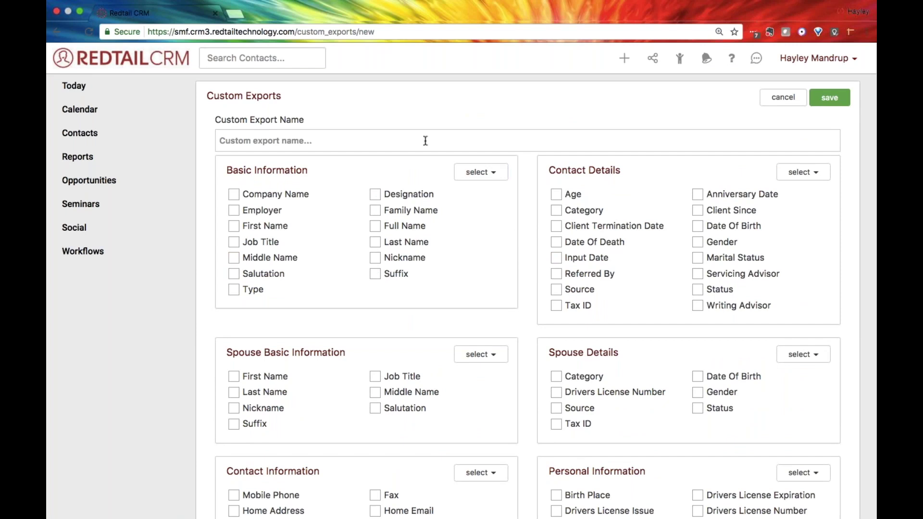
Name the custom export "Account Information Cleanup"
left_click(406, 140)
type("a")
type("c")
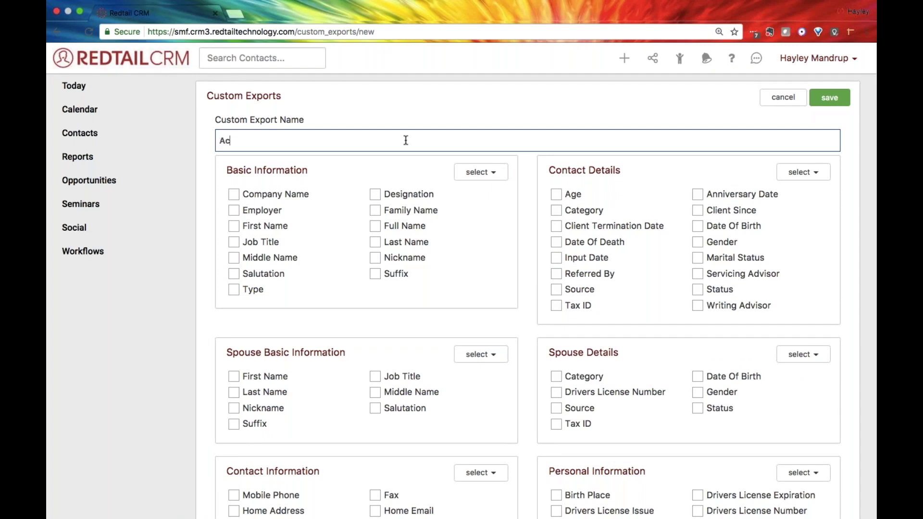
type("count Information Cleanup")
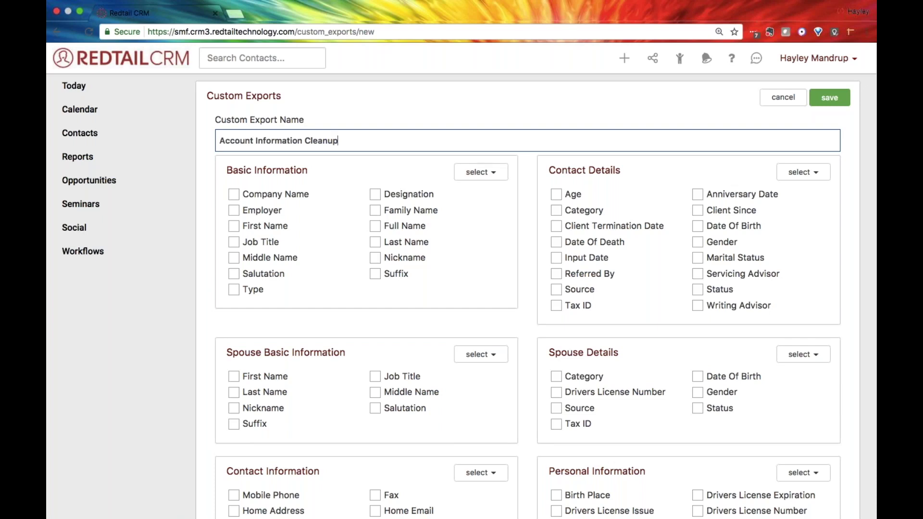
Include the basic First Name and Last Name fields and the contact details Category and Status in the export
left_click(234, 226)
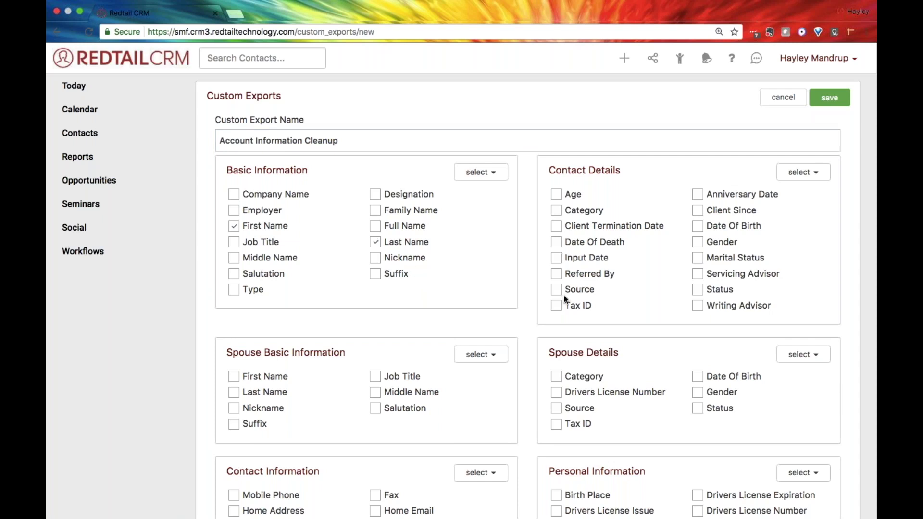
left_click(557, 211)
left_click(698, 290)
Include the account information fields Balance, Company, Product, Status, Type and Tax Qualified Type, and save the export template
scroll(707, 257, "down", 5)
scroll(707, 308, "down", 10)
scroll(708, 310, "down", 3)
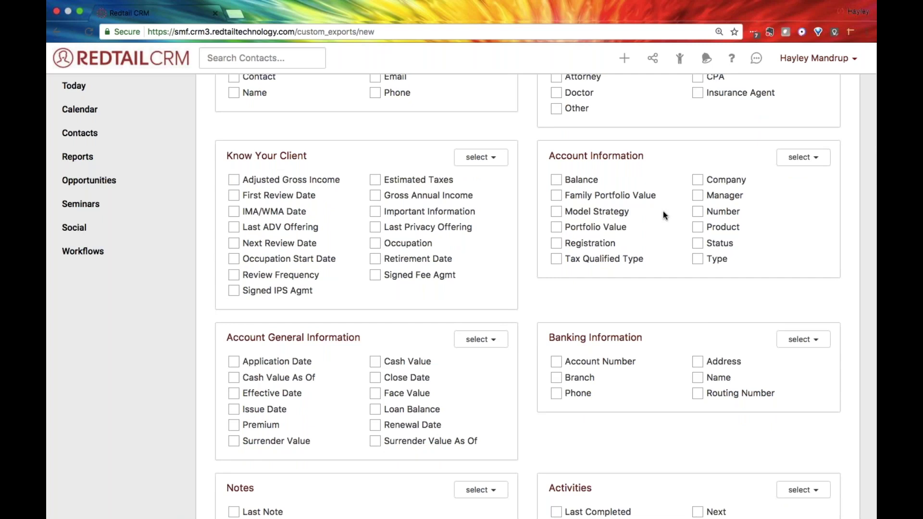
left_click(699, 246)
left_click(699, 231)
left_click(699, 183)
left_click(557, 180)
scroll(578, 313, "down", 5)
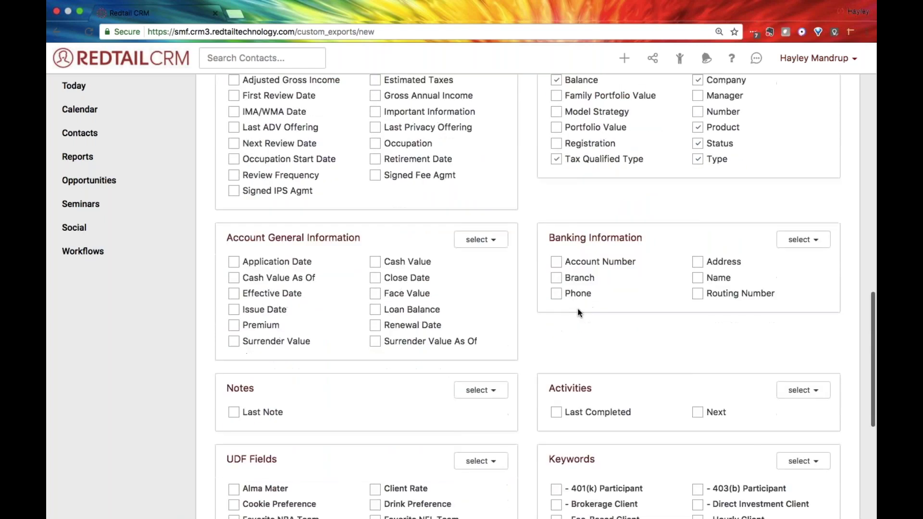
scroll(578, 312, "down", 5)
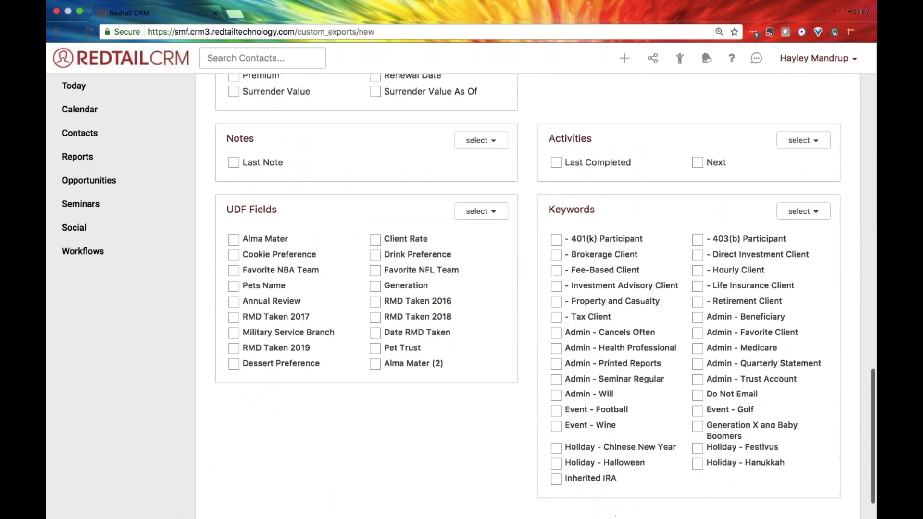
left_click(829, 490)
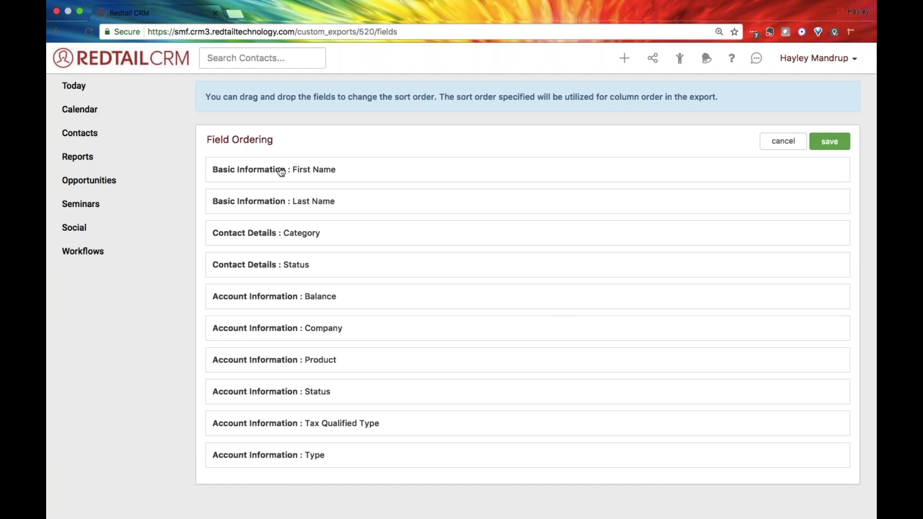
Reorder the fields with Last Name first, contact Status before Category, and account Type and Tax Qualified Type before Balance, and save the order
left_click_drag(289, 185, 308, 161)
left_click_drag(322, 264, 320, 235)
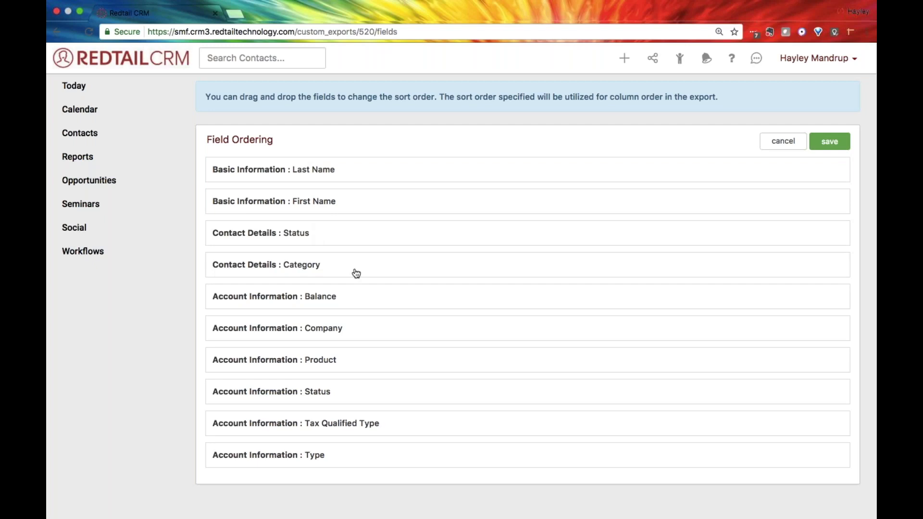
left_click_drag(353, 454, 344, 300)
left_click_drag(358, 455, 347, 327)
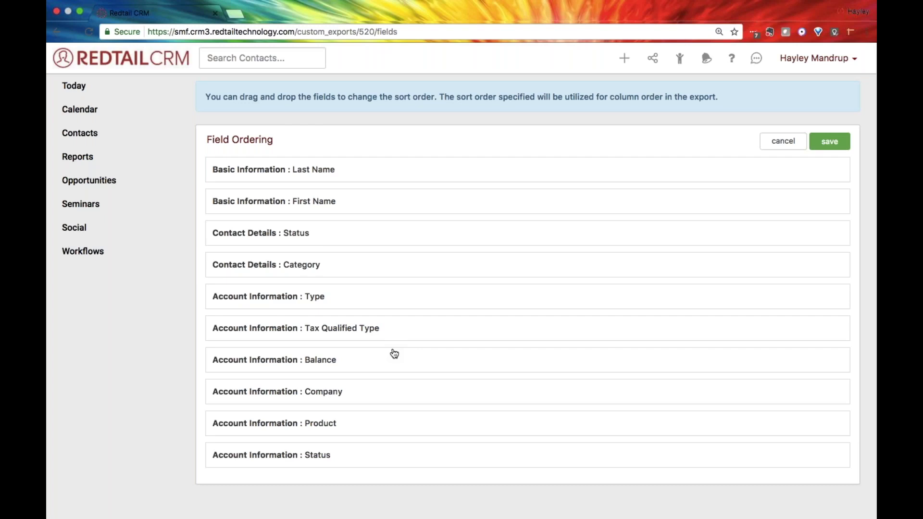
left_click(830, 142)
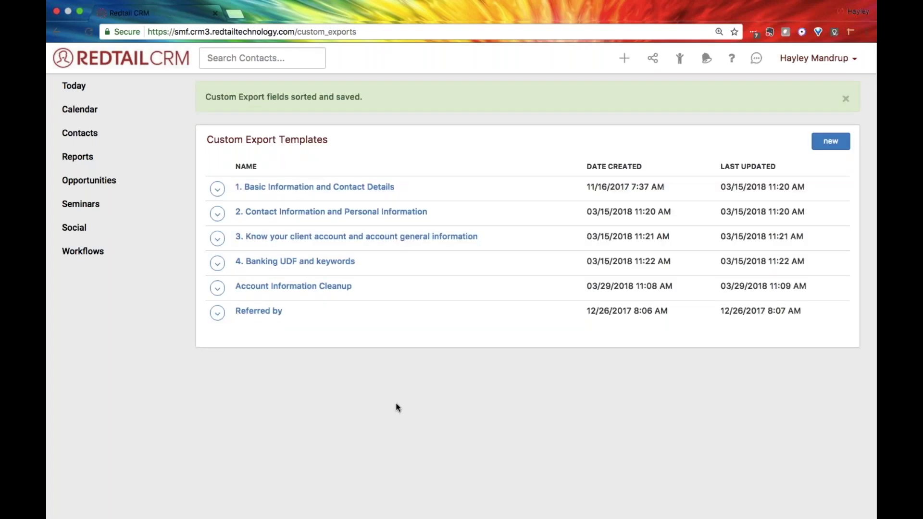
left_click_drag(351, 286, 235, 287)
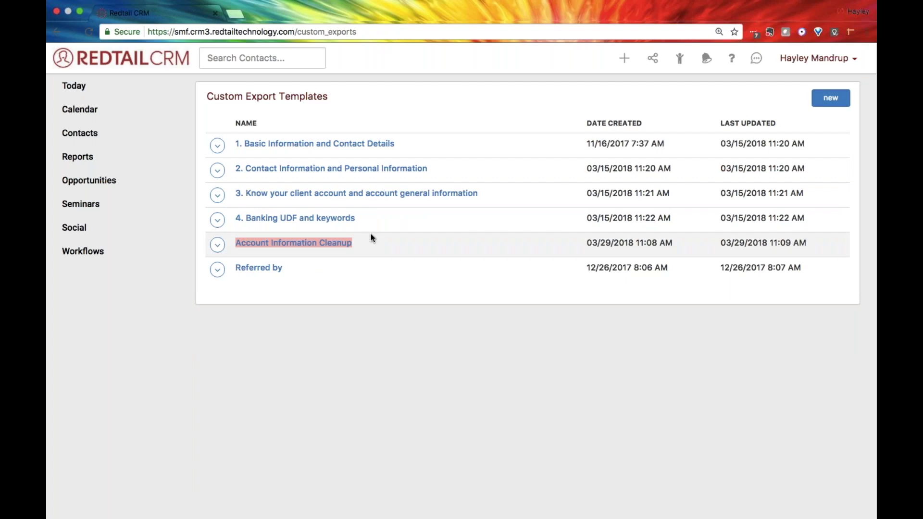
left_click(369, 248)
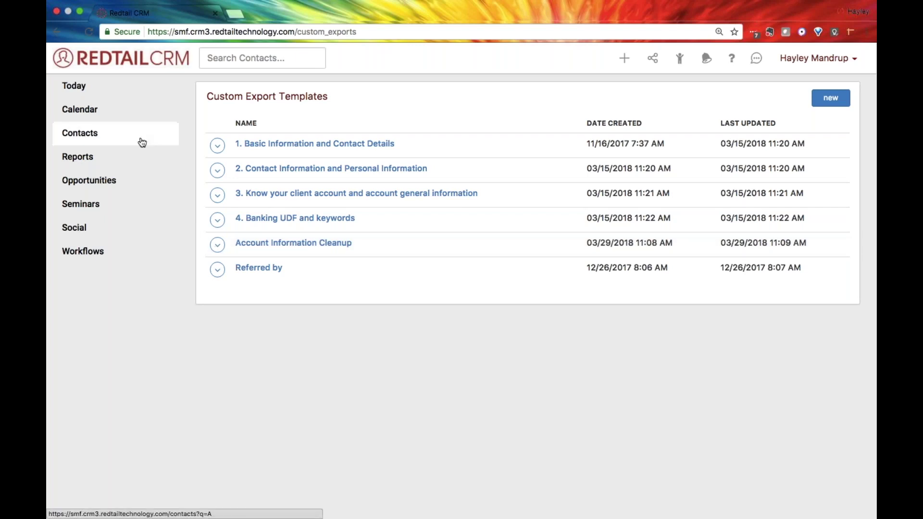
Run an advanced contact search with the criterion Account, Status, Like, Open
left_click(78, 138)
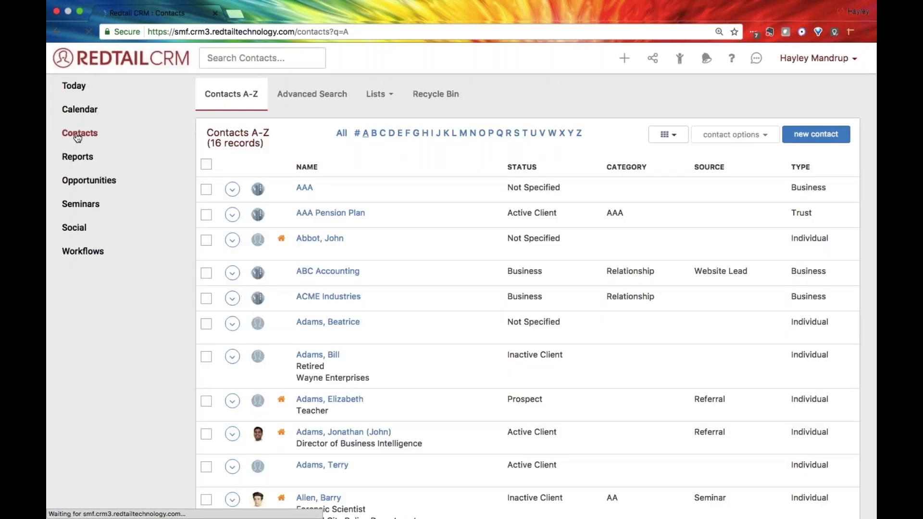
left_click(309, 99)
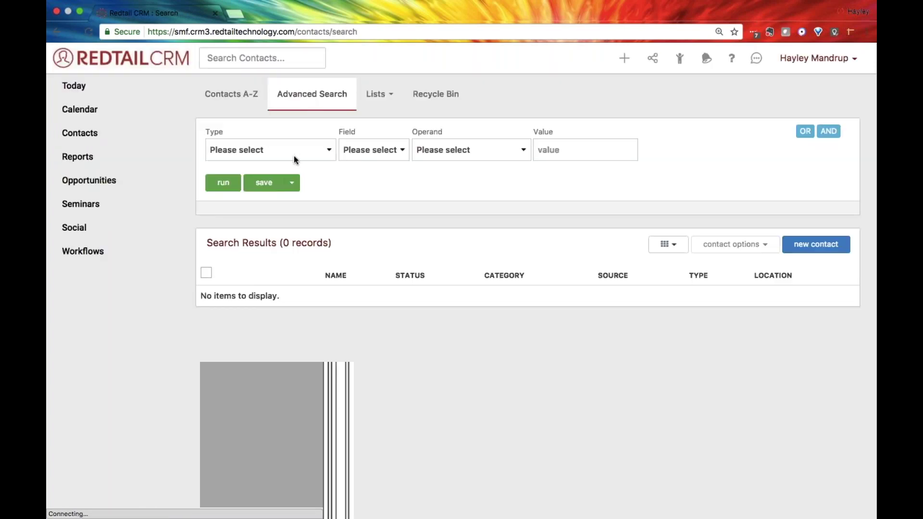
left_click(292, 151)
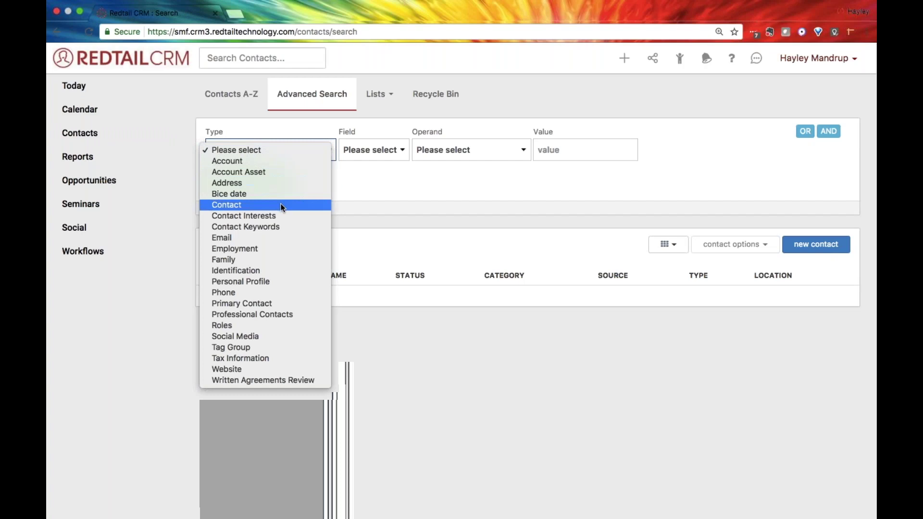
left_click(258, 161)
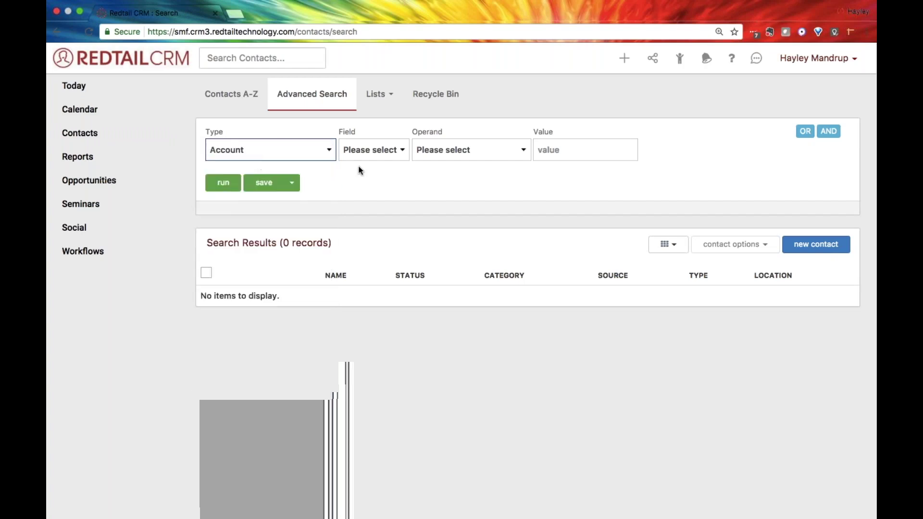
left_click(387, 148)
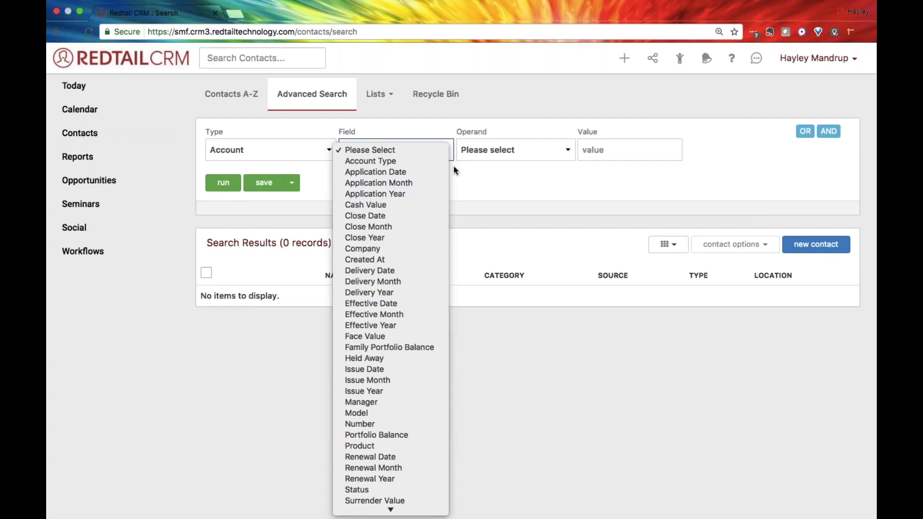
left_click(365, 489)
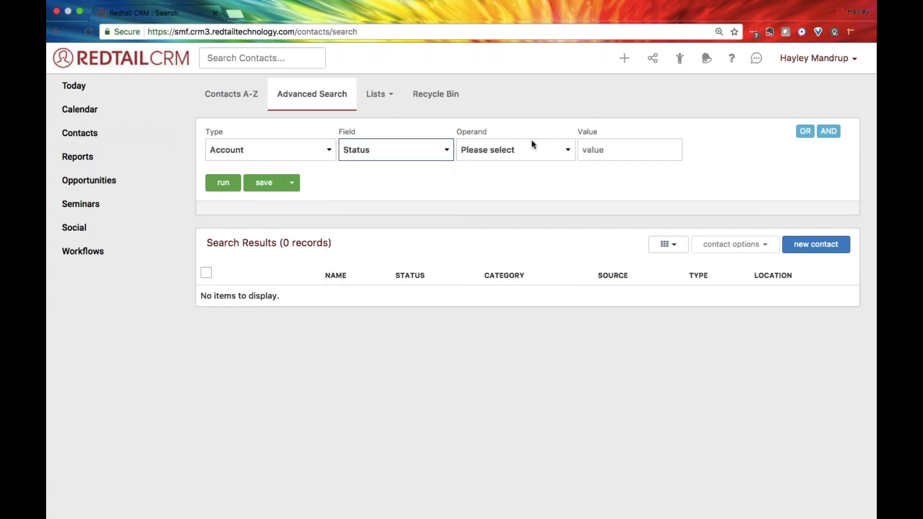
left_click(533, 148)
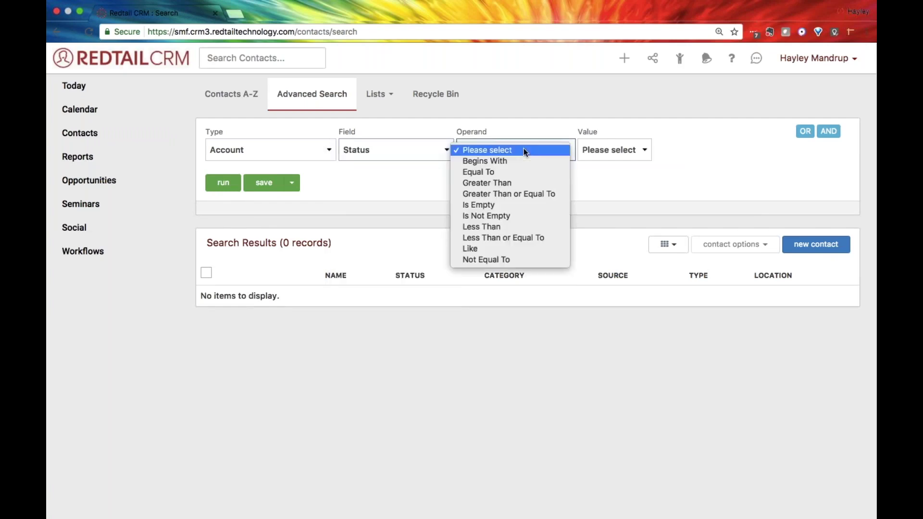
left_click(487, 249)
left_click(599, 148)
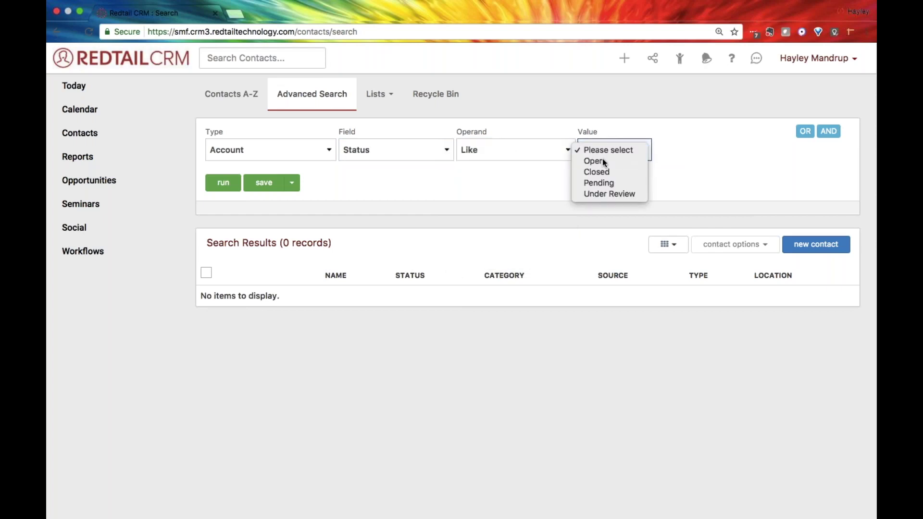
left_click(596, 161)
mouse_move(625, 517)
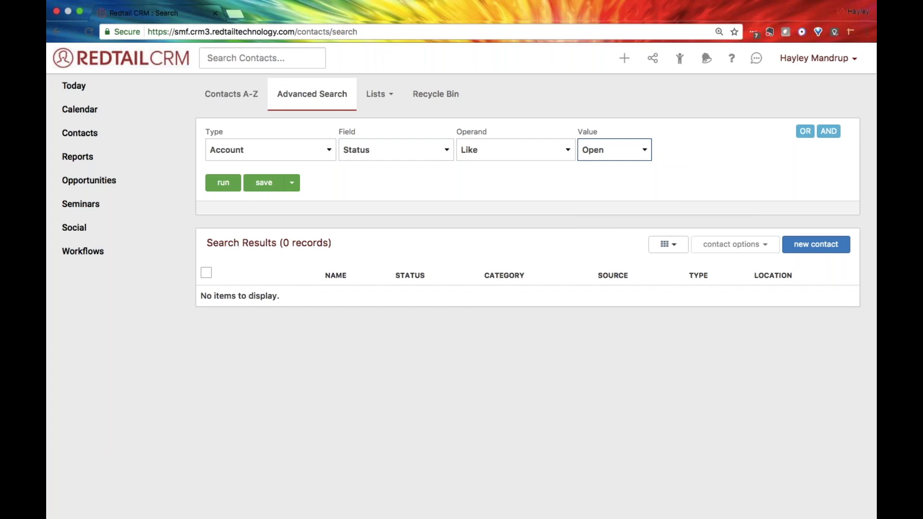
left_click(223, 183)
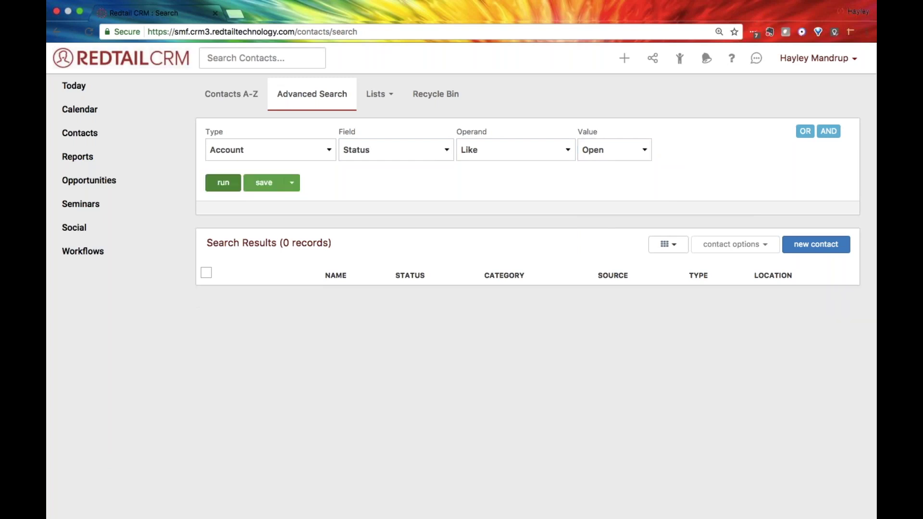
left_click(223, 183)
Run an advanced contact search with the criterion Contact, Status, Equal To, Active Client
left_click(284, 149)
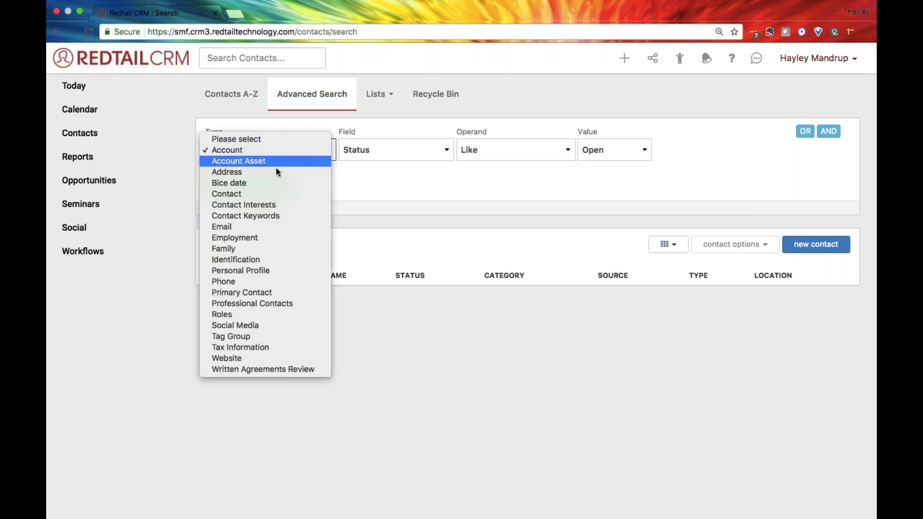
left_click(265, 193)
left_click(380, 153)
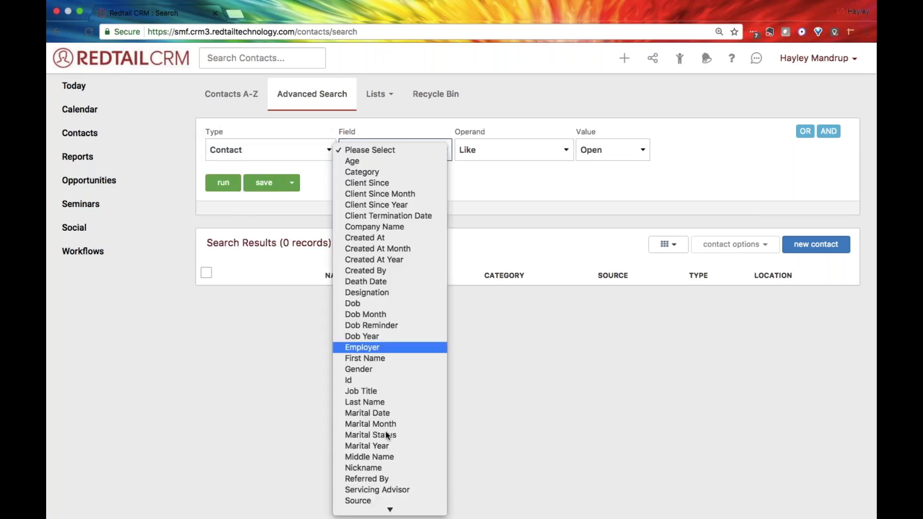
scroll(385, 432, "down", 3)
left_click(374, 461)
left_click(532, 149)
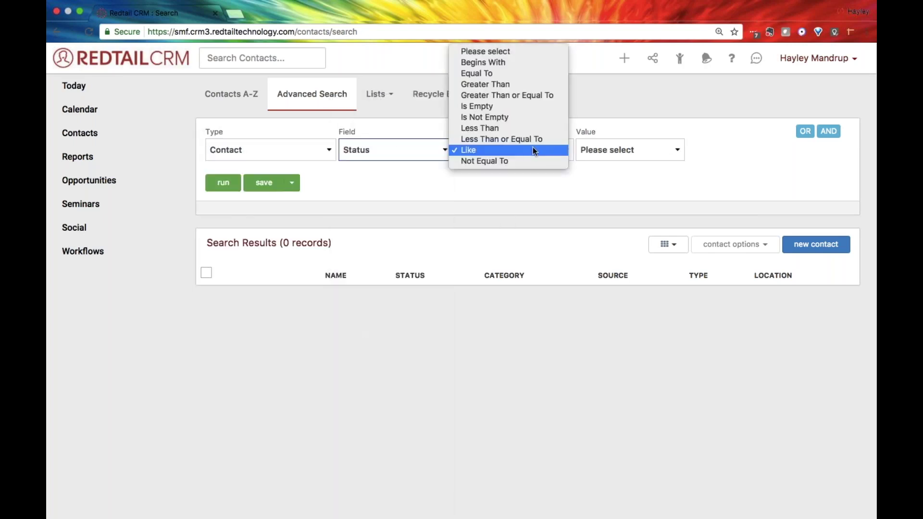
left_click(480, 73)
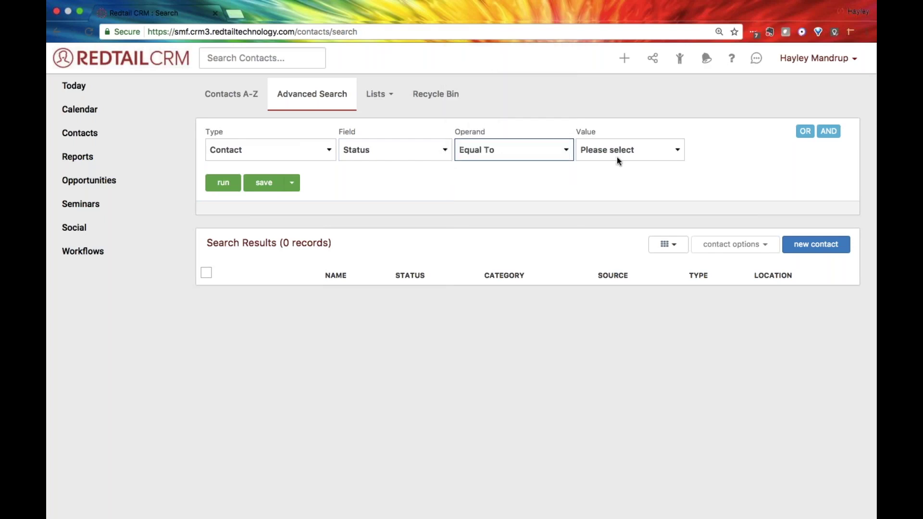
left_click(619, 154)
left_click(620, 162)
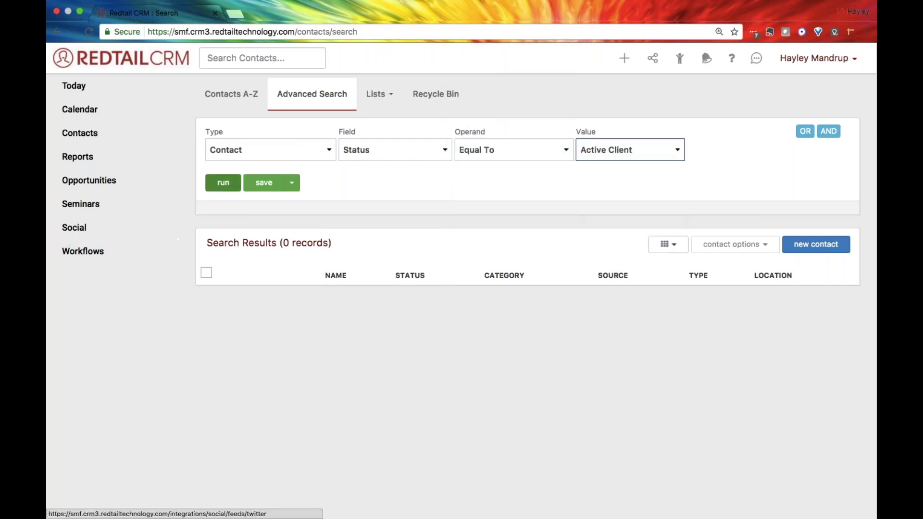
left_click(223, 183)
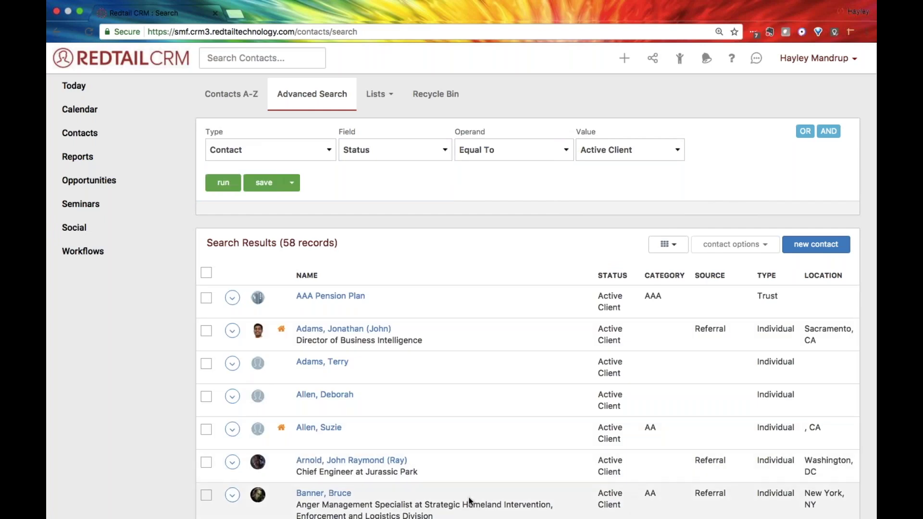
Select all contacts in the search results and run a custom export with the Account Information Cleanup template
left_click(206, 273)
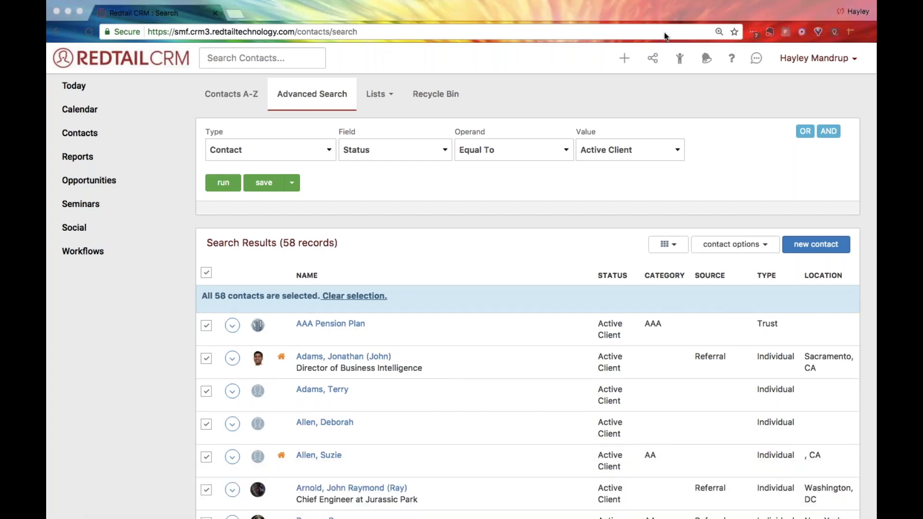
left_click(719, 247)
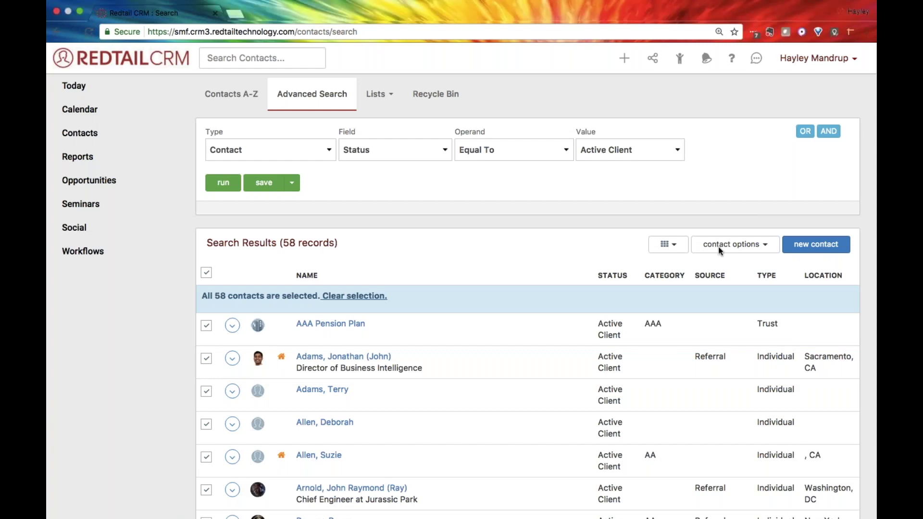
left_click(718, 247)
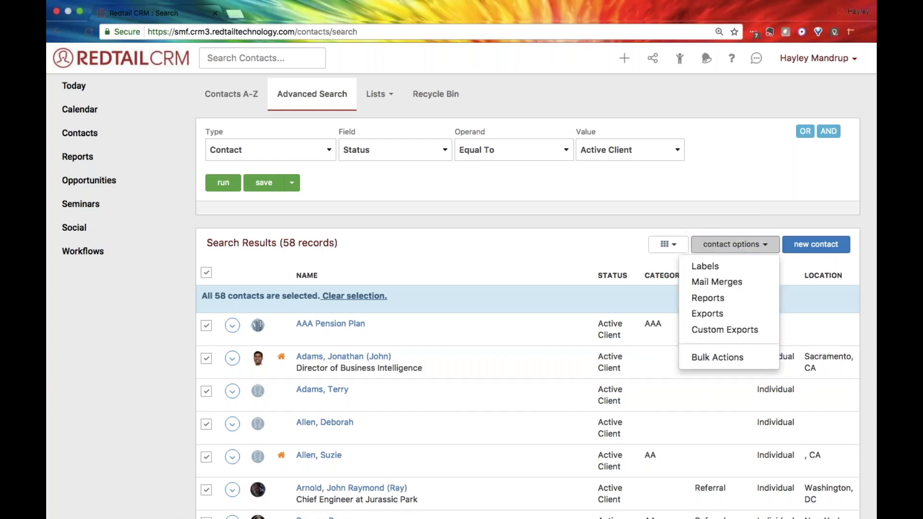
left_click(728, 331)
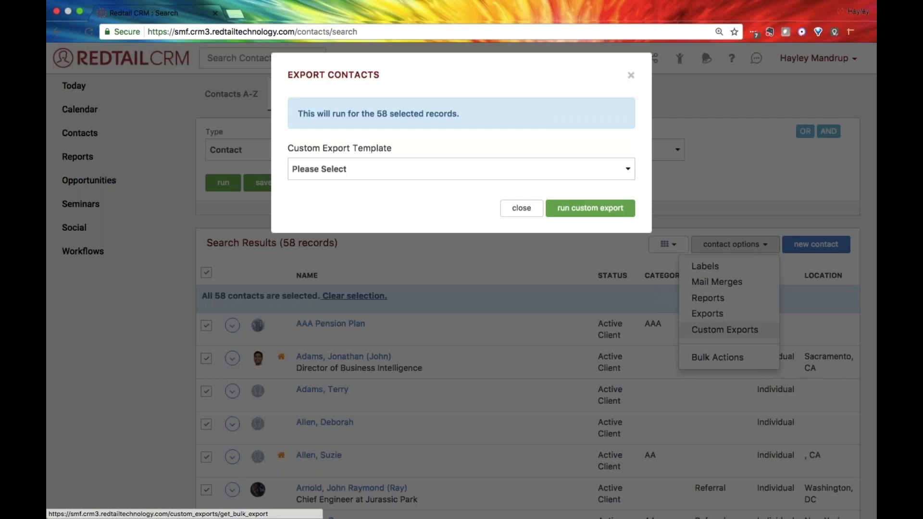
left_click(527, 181)
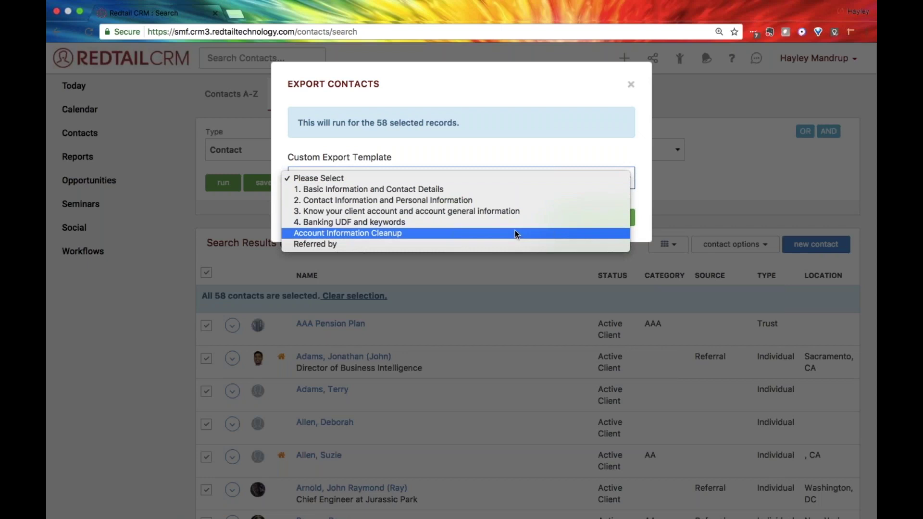
left_click(515, 230)
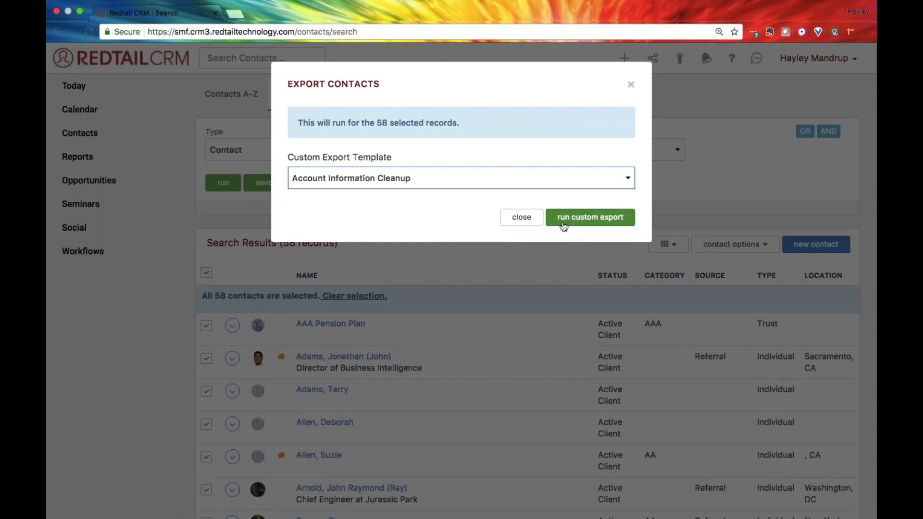
left_click(563, 225)
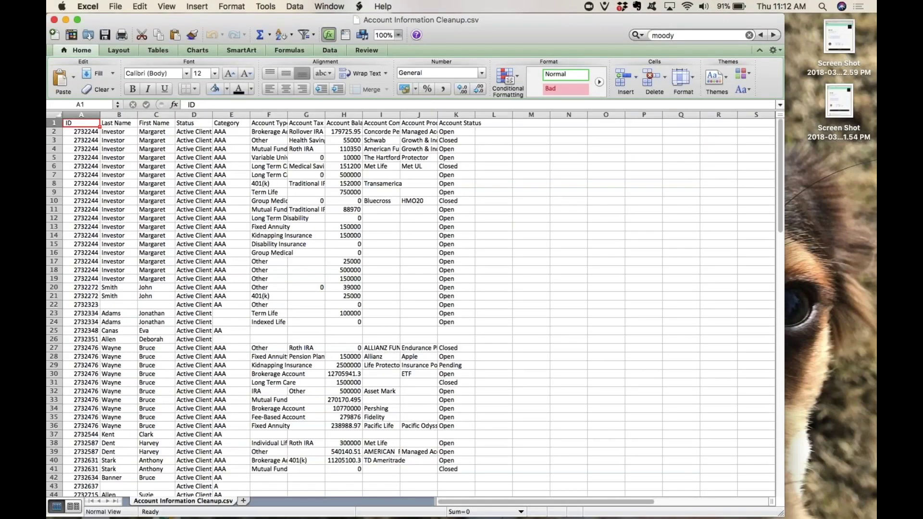
In Excel, widen the Account Type, Account Tax Qualified Type, Account Company and Account Product columns of Account Information Cleanup.csv, checking the ID entries
left_click_drag(291, 115, 460, 119)
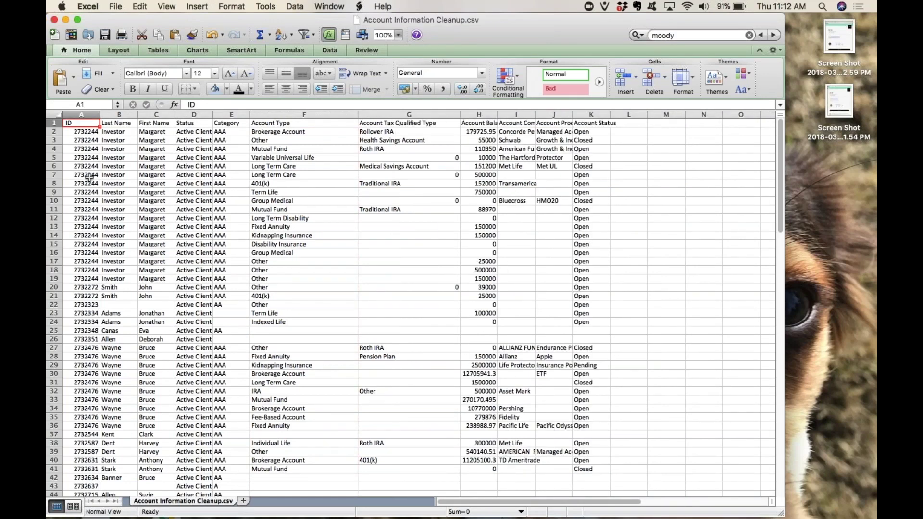
left_click(81, 115)
left_click(88, 138)
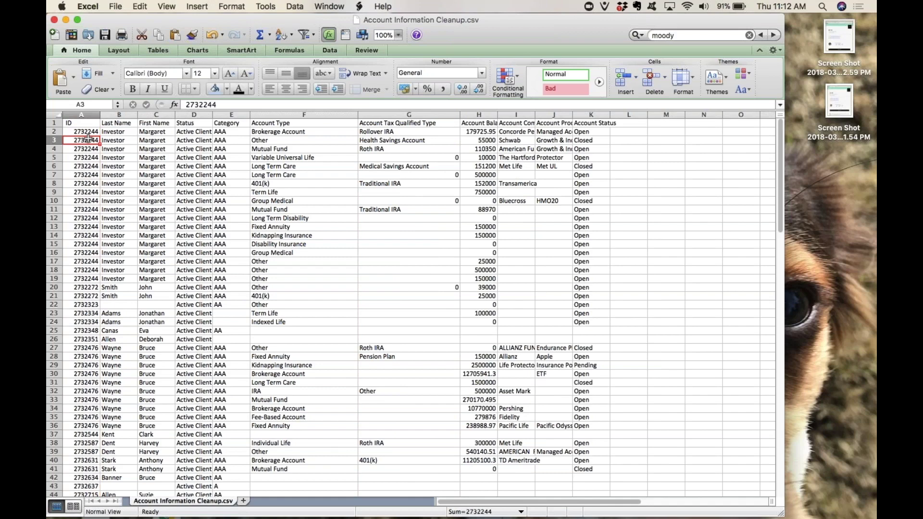
left_click(86, 202)
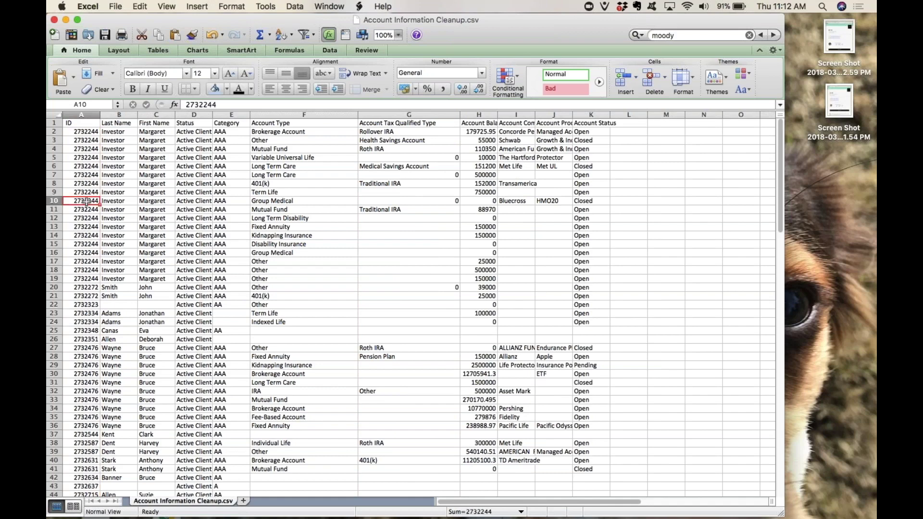
left_click(83, 158)
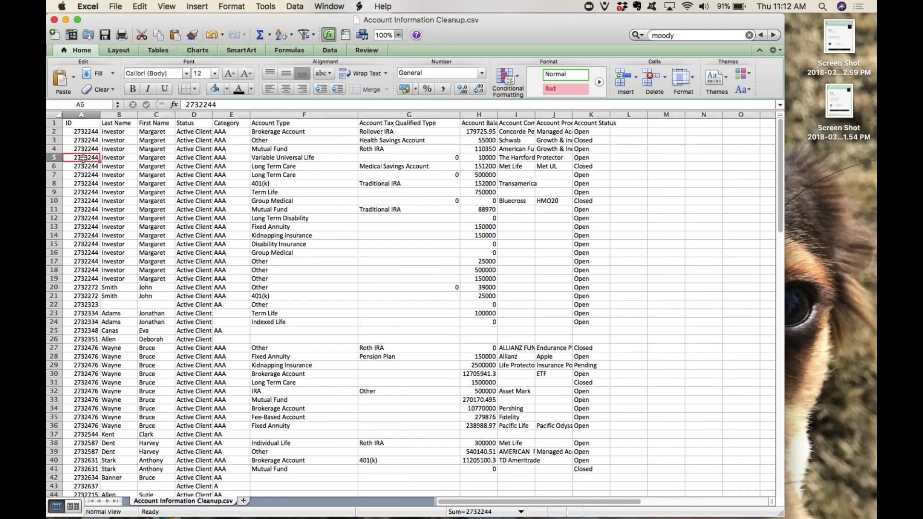
left_click(381, 157)
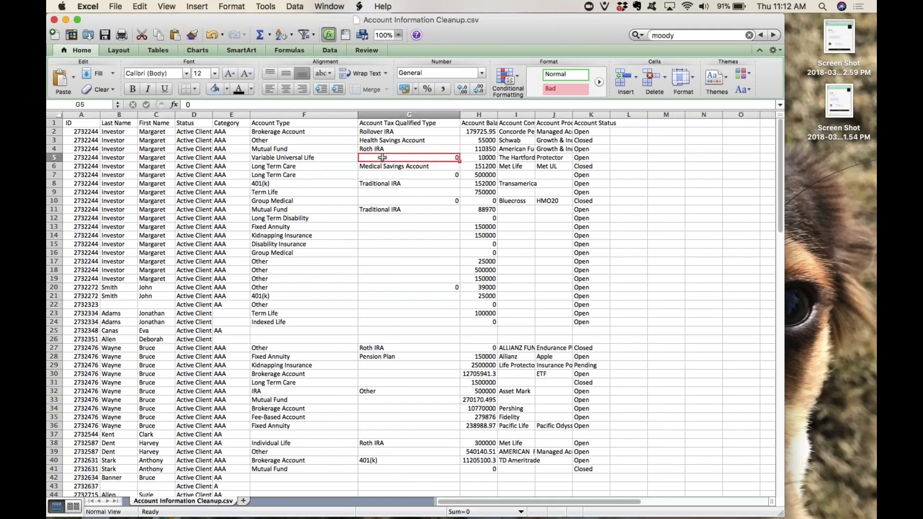
left_click_drag(535, 116, 656, 116)
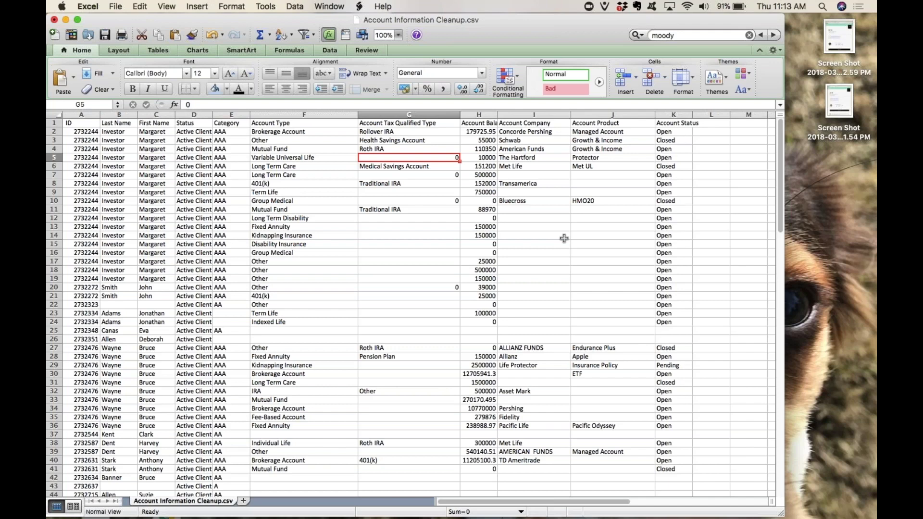
Review the Account Tax Qualified Type and Account Type columns, and switch back to Redtail CRM to close the export dialog
left_click(405, 114)
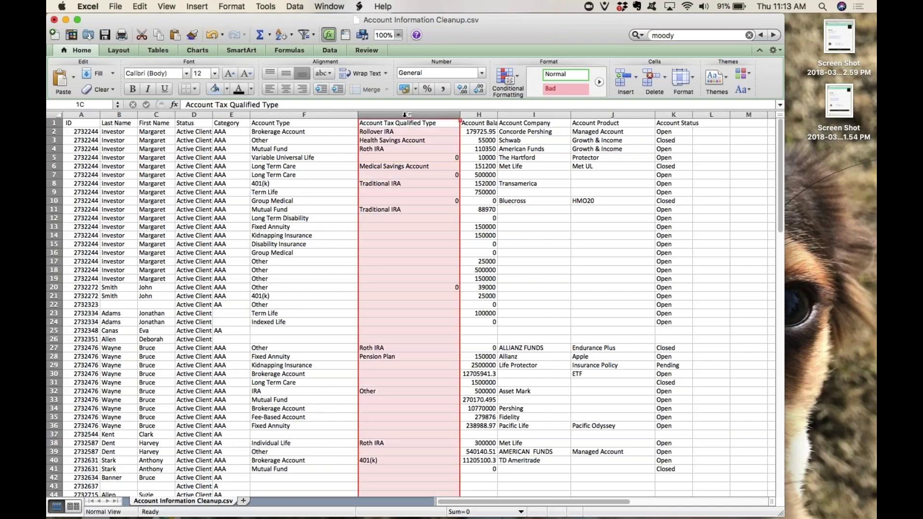
left_click(304, 115)
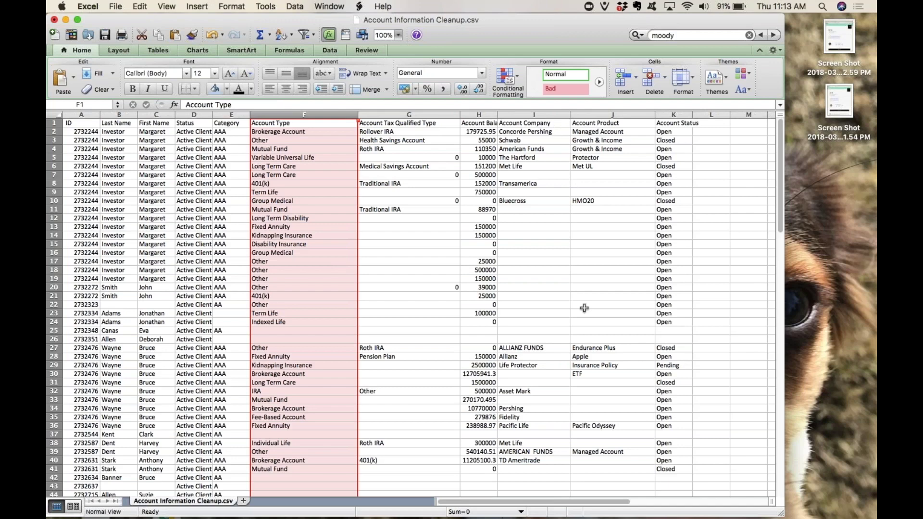
left_click(459, 249)
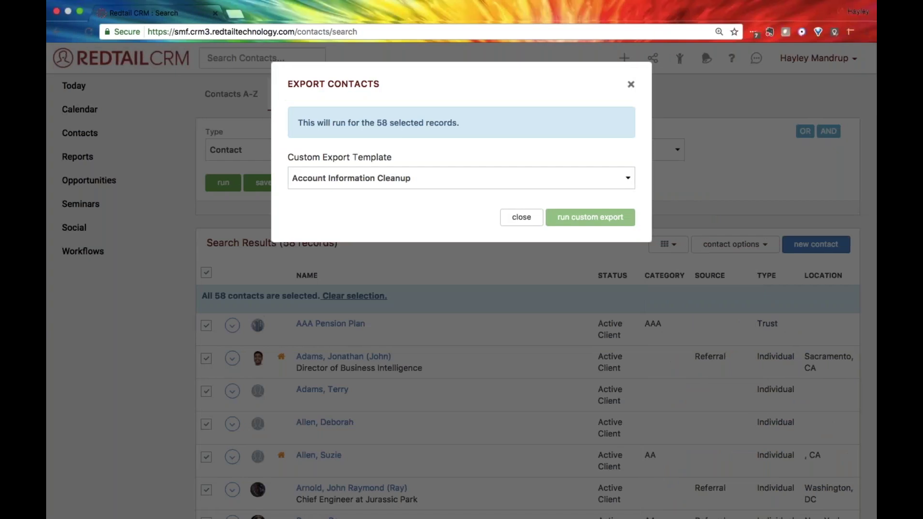
left_click(632, 87)
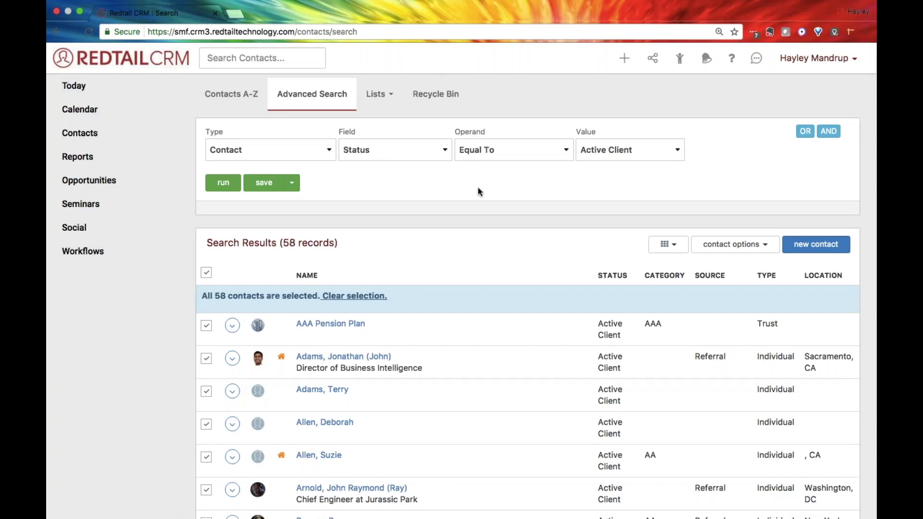
Run an advanced contact search with the criterion Account, Account Type, Equal To, IRA
left_click(265, 145)
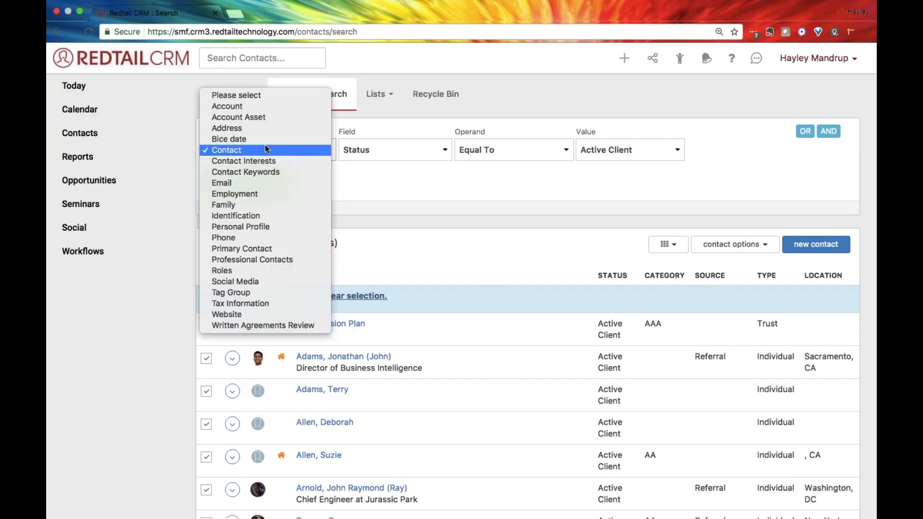
left_click(258, 106)
left_click(392, 150)
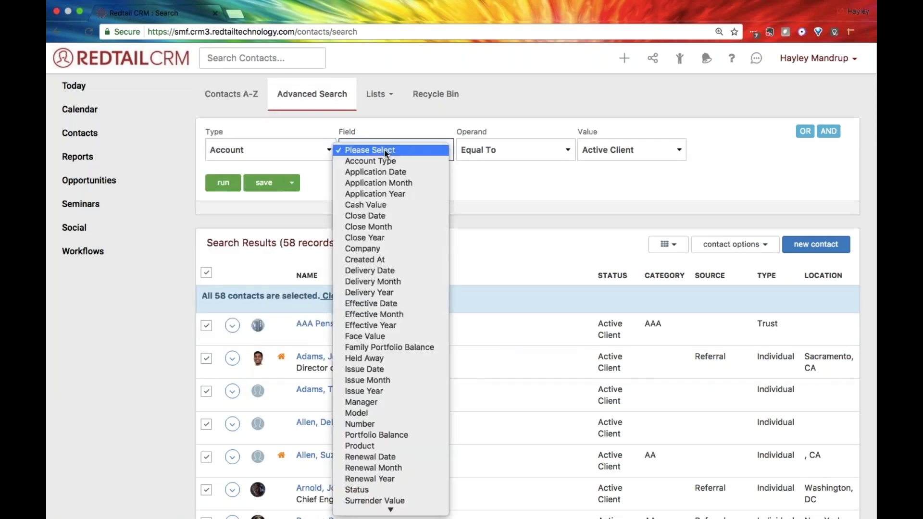
left_click(400, 162)
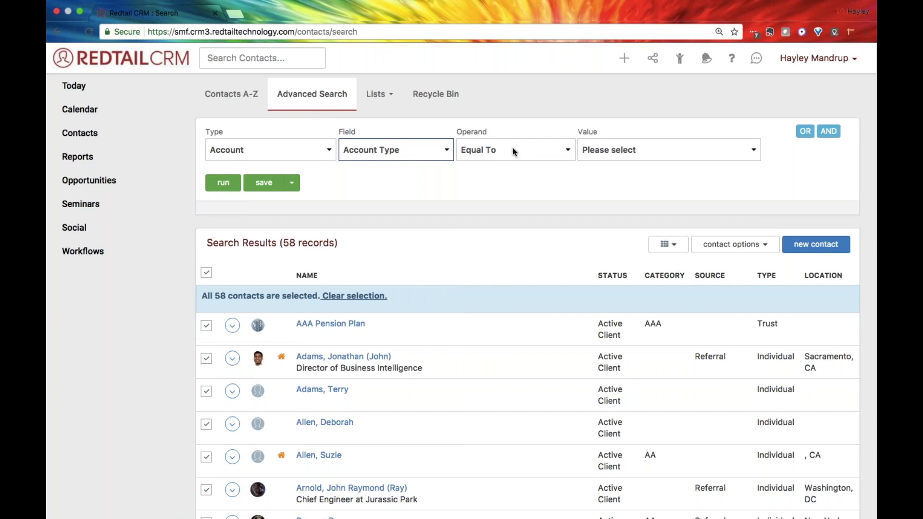
left_click(642, 150)
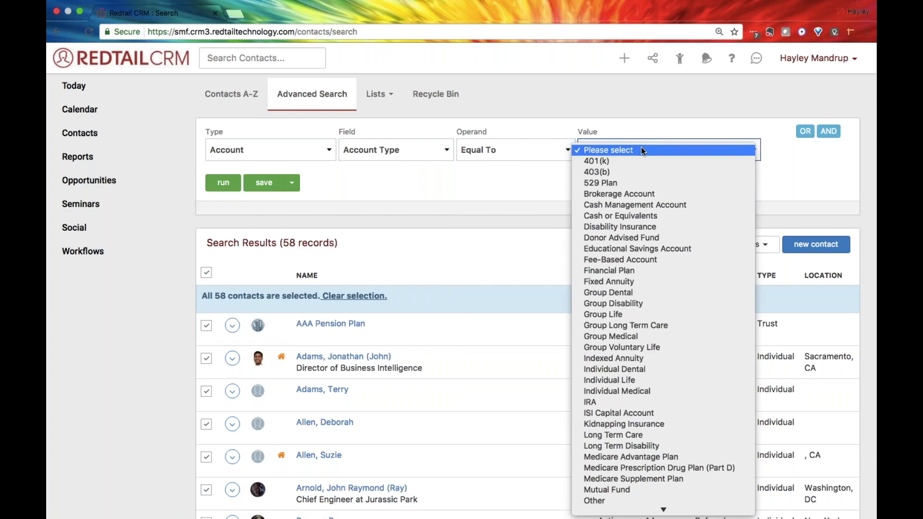
left_click(613, 402)
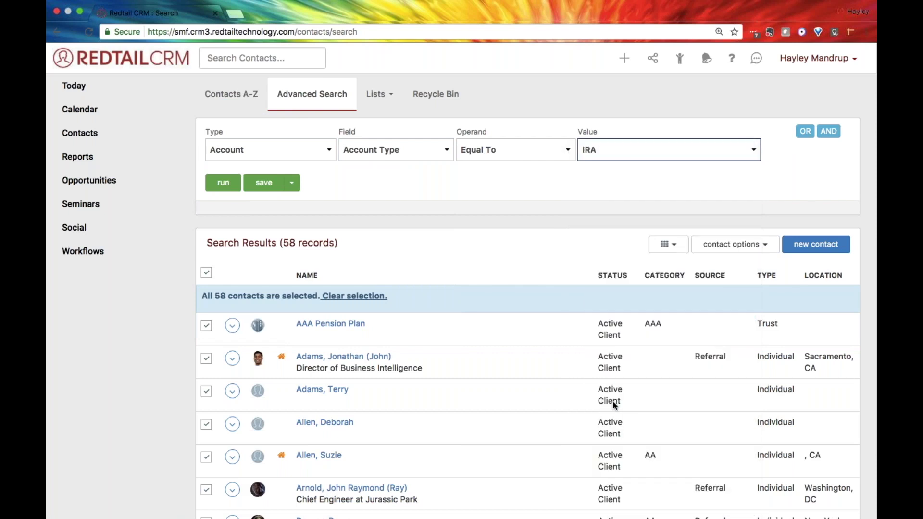
left_click(224, 182)
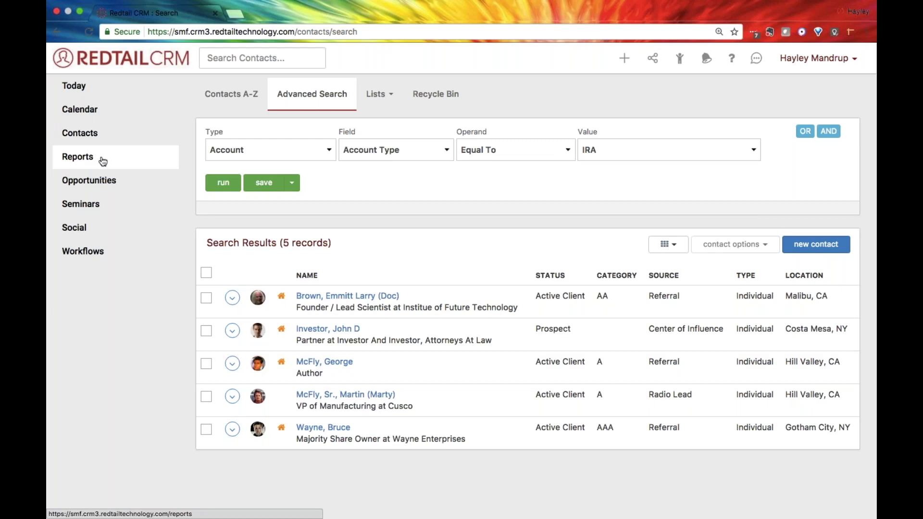
Open the Accounts By RMD report from the account reports and bring up its filter options
left_click(73, 163)
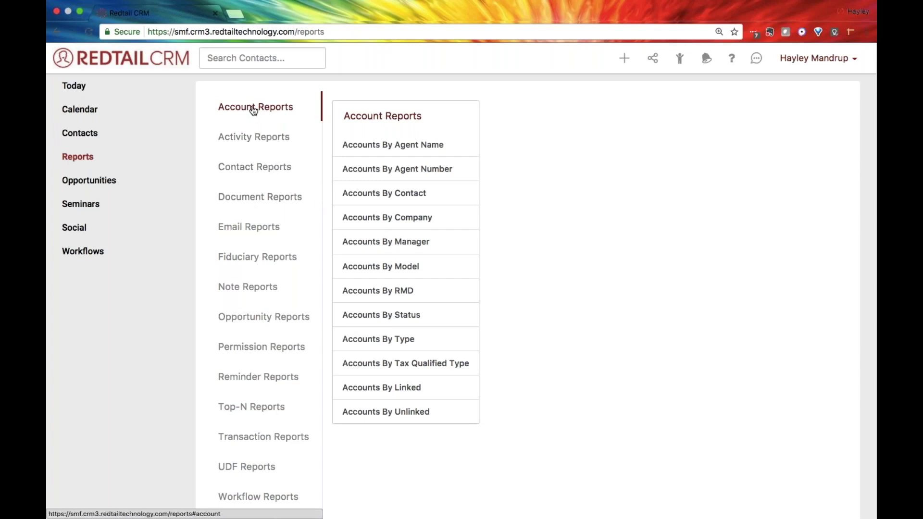
left_click(390, 295)
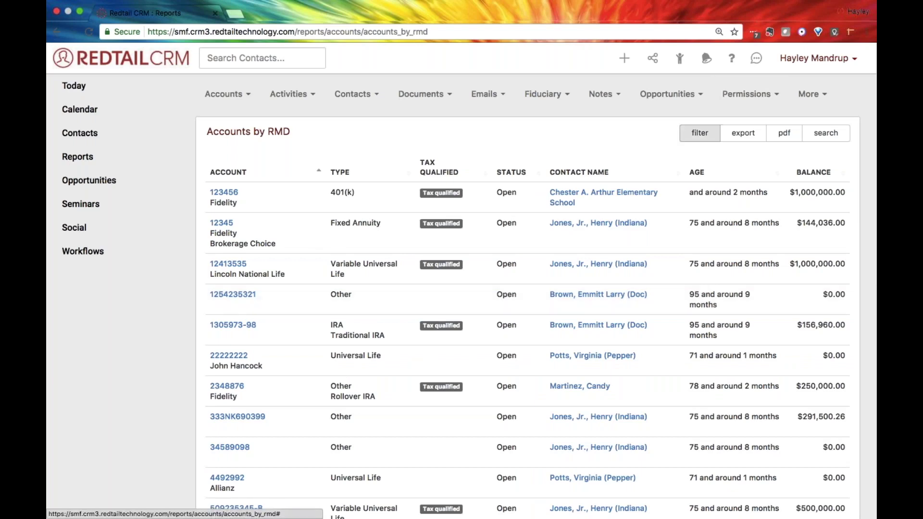
left_click(711, 134)
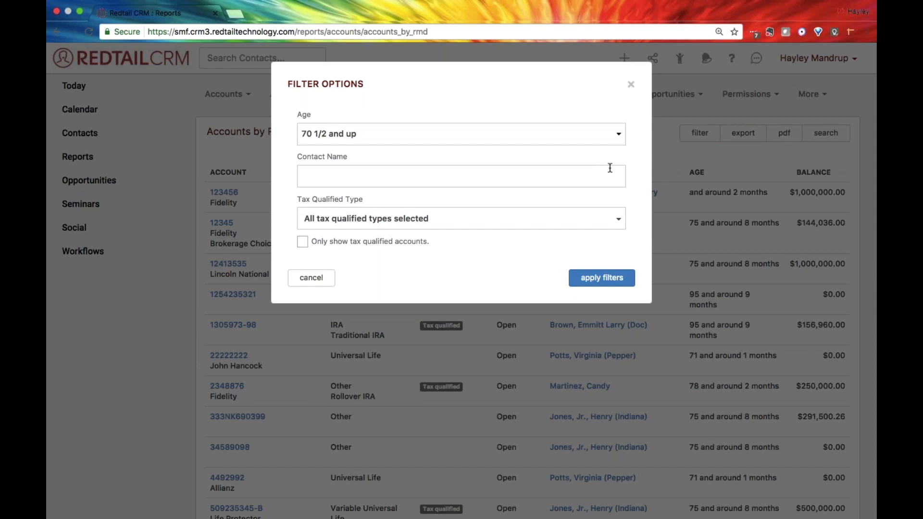
Try the report's age filter at 59 1/2 and up, and set it back to 70 1/2 and up
left_click(605, 133)
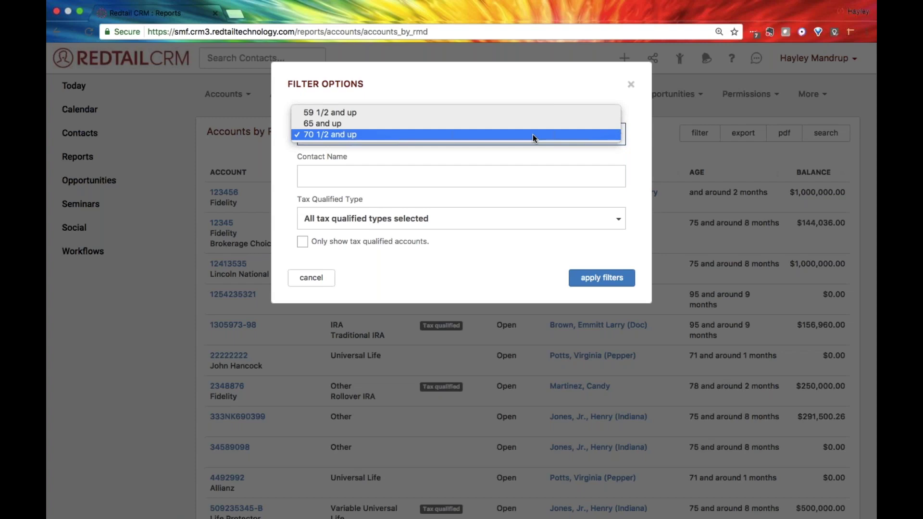
left_click(314, 116)
left_click(346, 136)
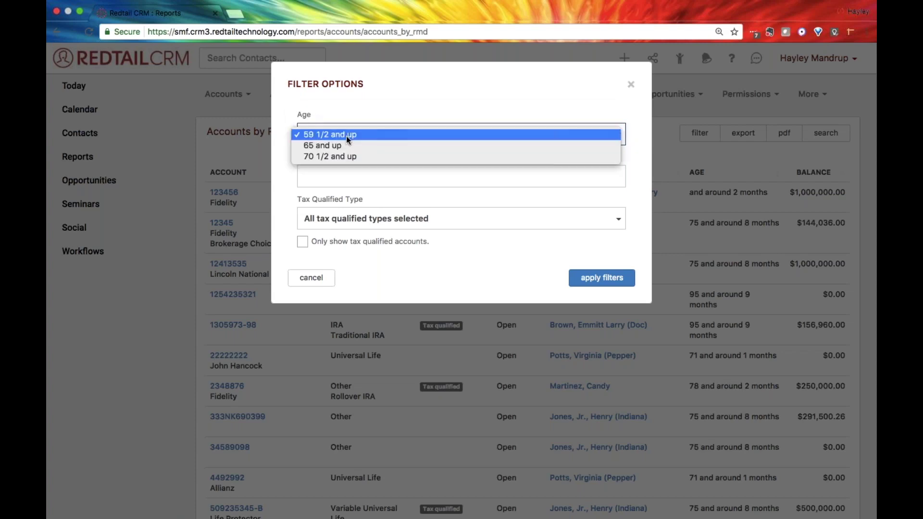
left_click(353, 157)
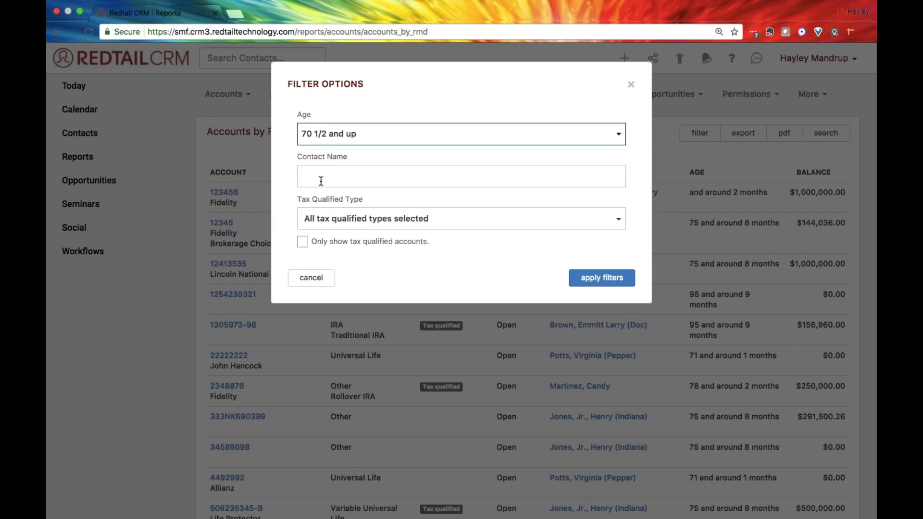
Try the report's Tax Qualified Type filter with Educational IRA and Beneficiary IRA, and reset it to all types
left_click(381, 219)
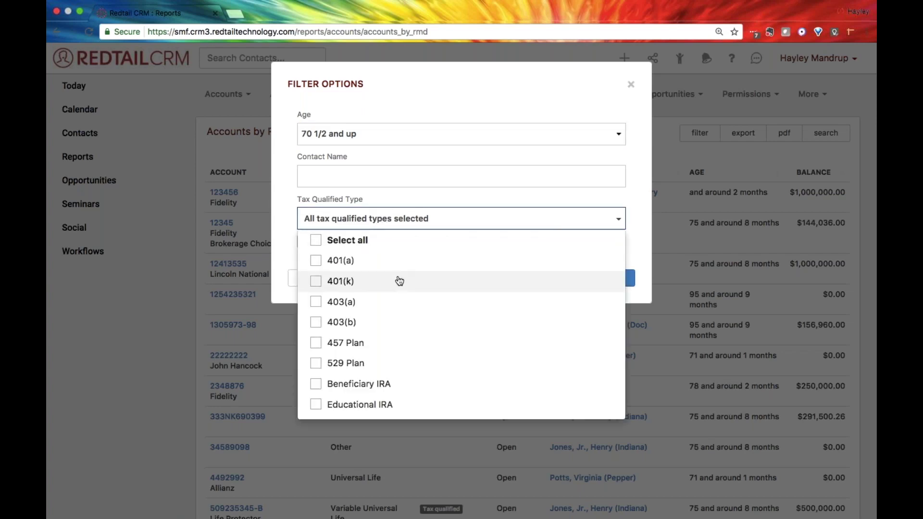
scroll(412, 252, "down", 5)
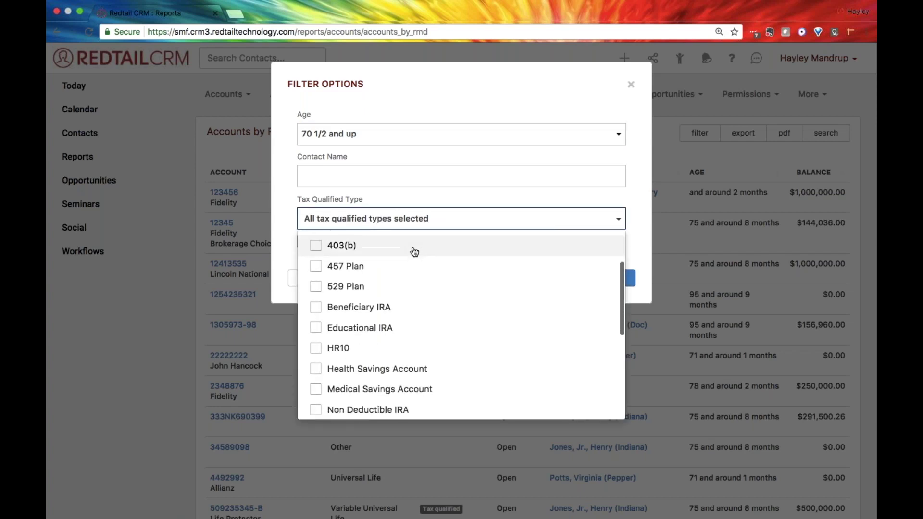
scroll(412, 252, "down", 3)
left_click(315, 260)
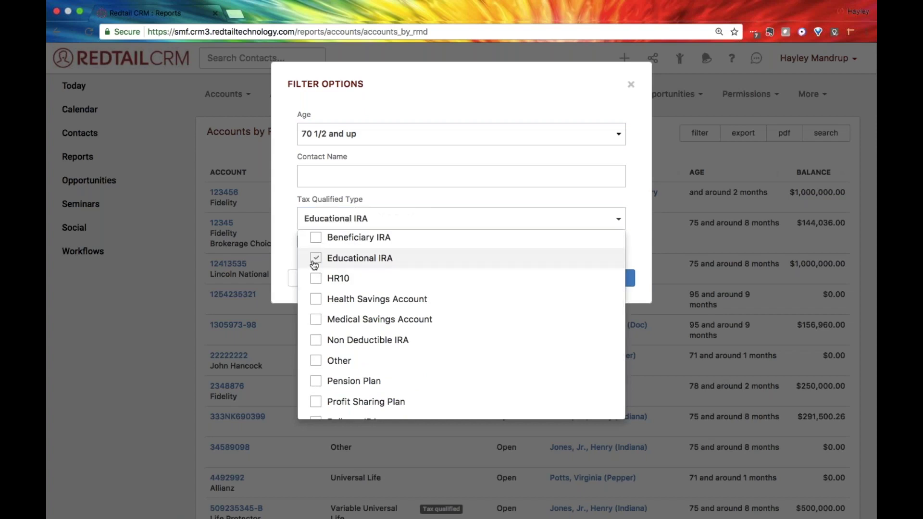
left_click(316, 238)
scroll(367, 325, "up", 8)
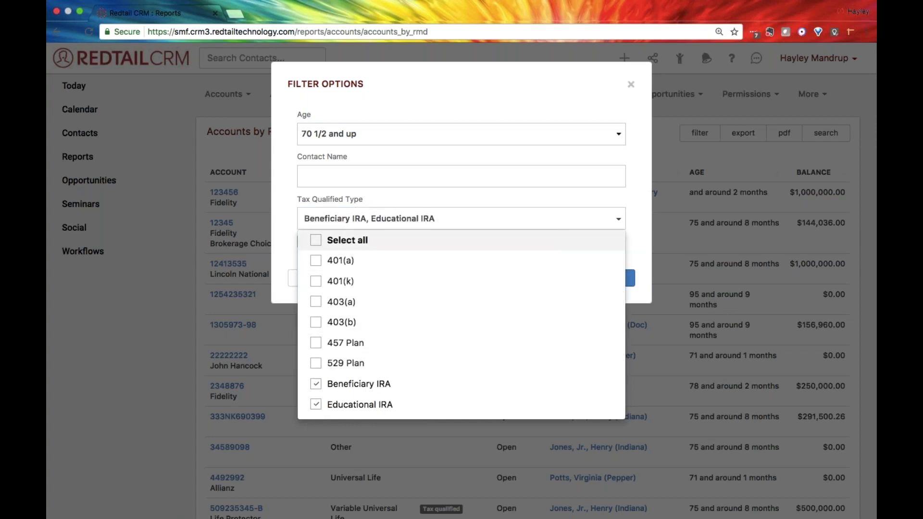
left_click(315, 240)
left_click(316, 240)
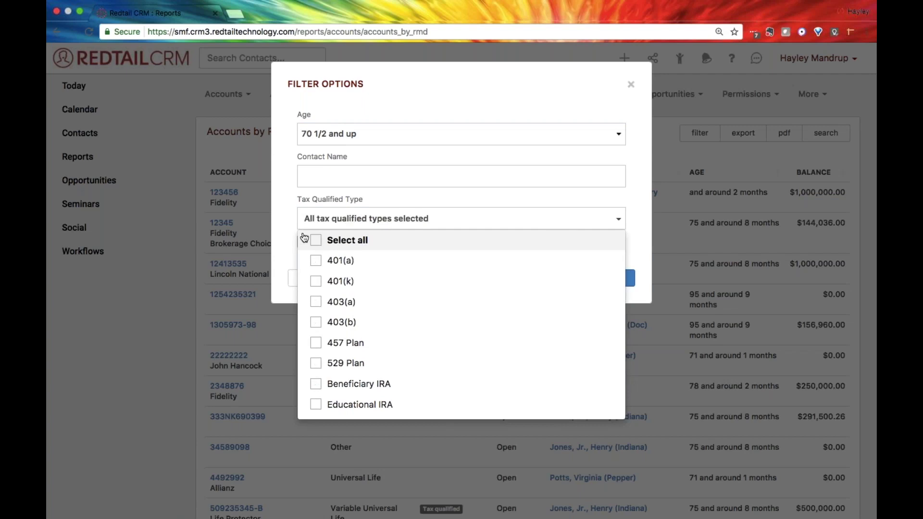
left_click(287, 237)
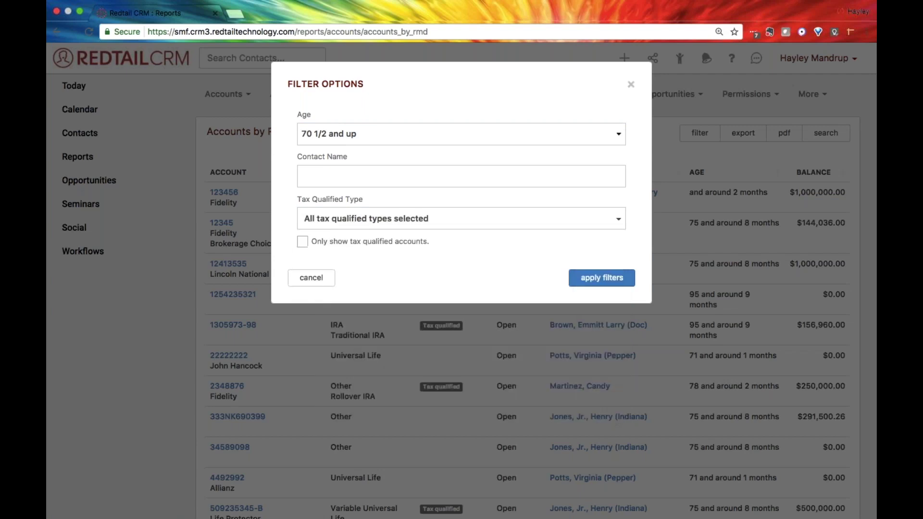
Filter the Accounts by RMD report to only tax qualified accounts and open the filtered results as a contact search
left_click(303, 244)
left_click(607, 281)
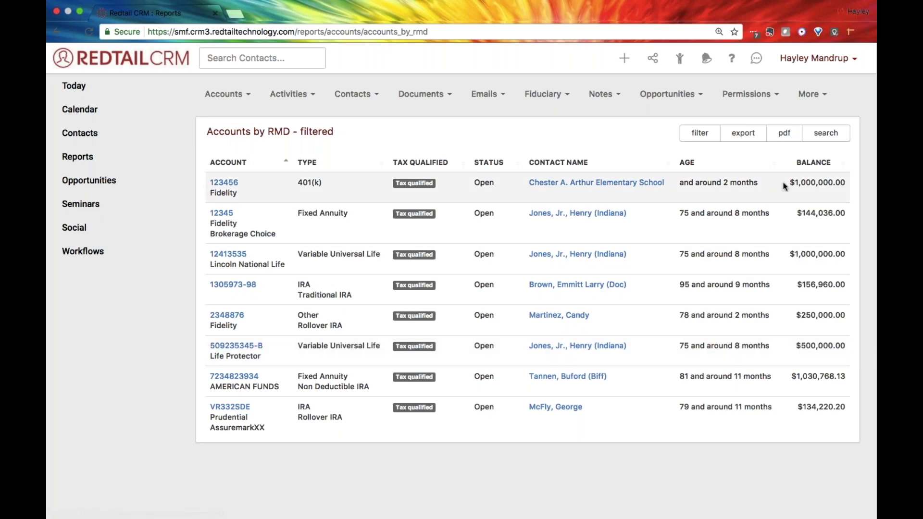
left_click(826, 136)
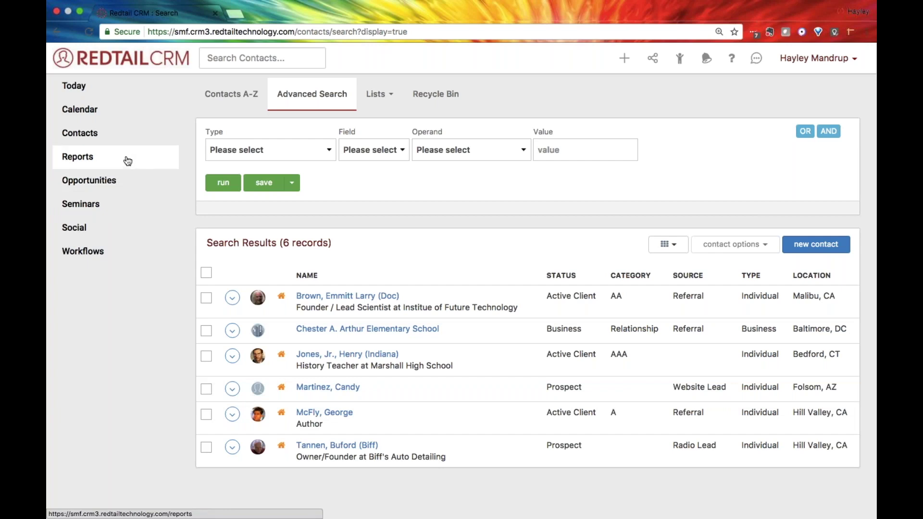
Open the Contacts By RMD report from the contact reports and bring up its filter options
left_click(98, 162)
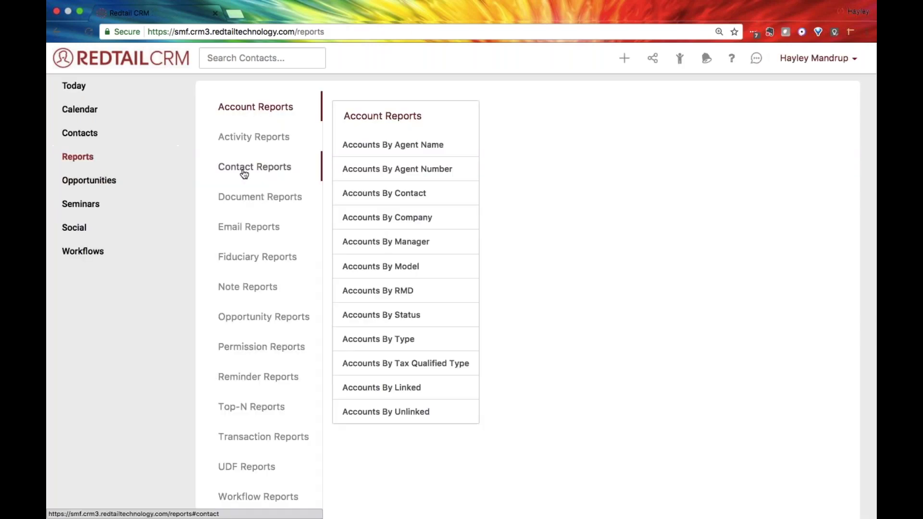
left_click(244, 174)
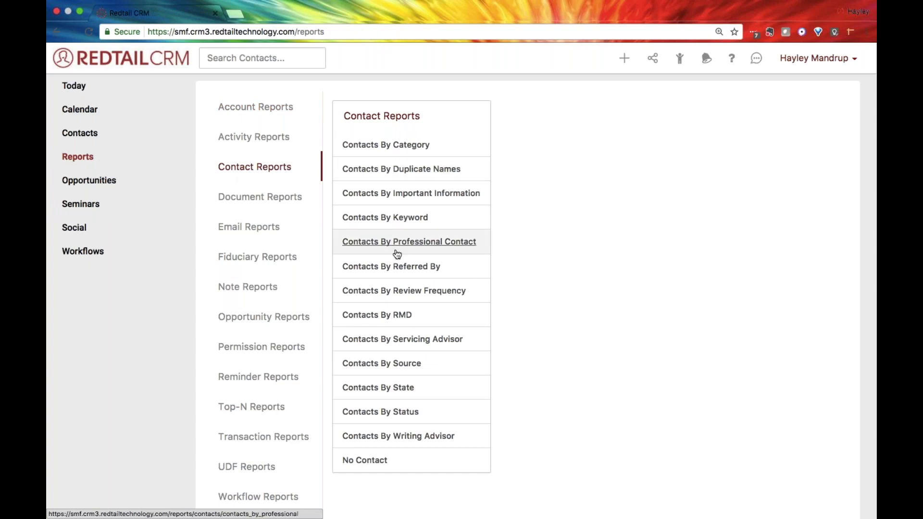
left_click(368, 316)
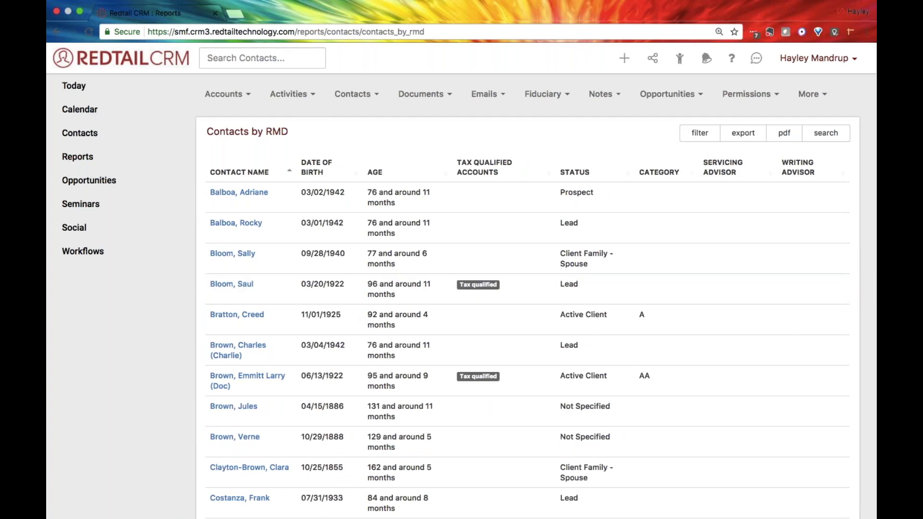
left_click(713, 138)
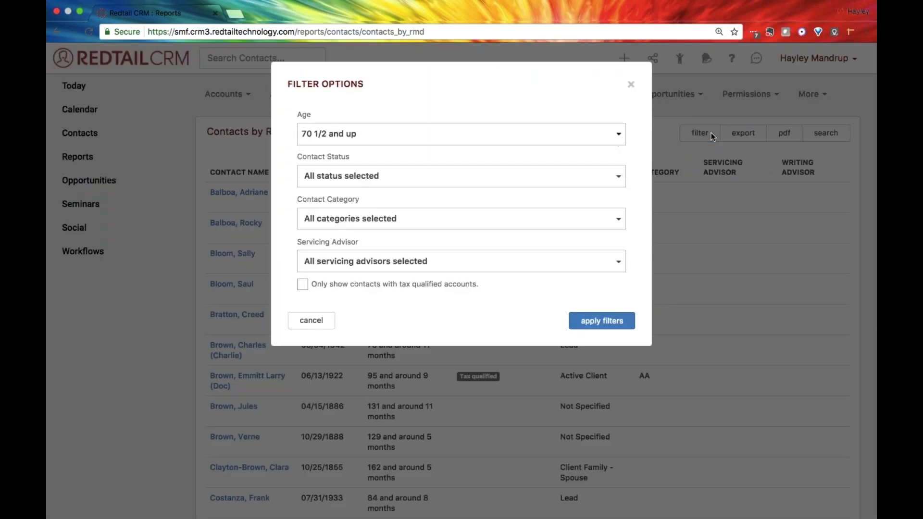
Keep the age filter at 70 1/2 and up, and set Contact Status to Active Client and Contact Category to AAA
left_click(472, 138)
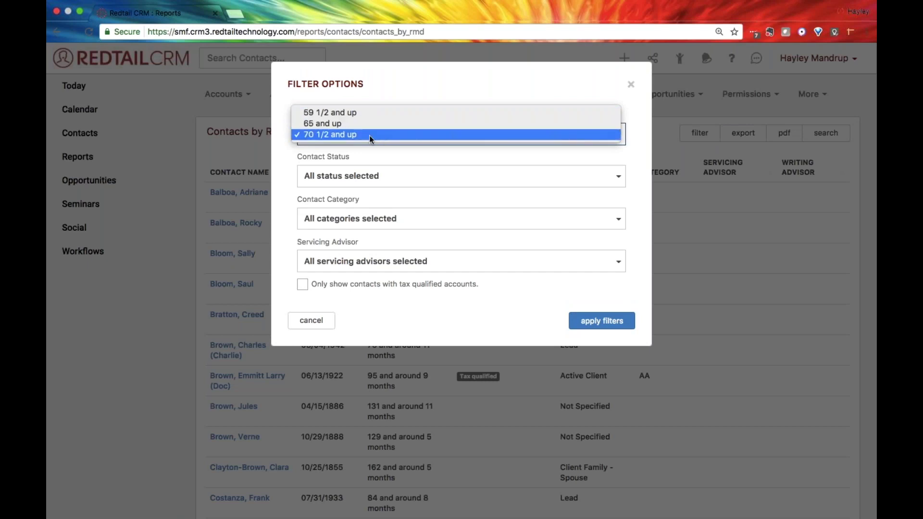
left_click(354, 157)
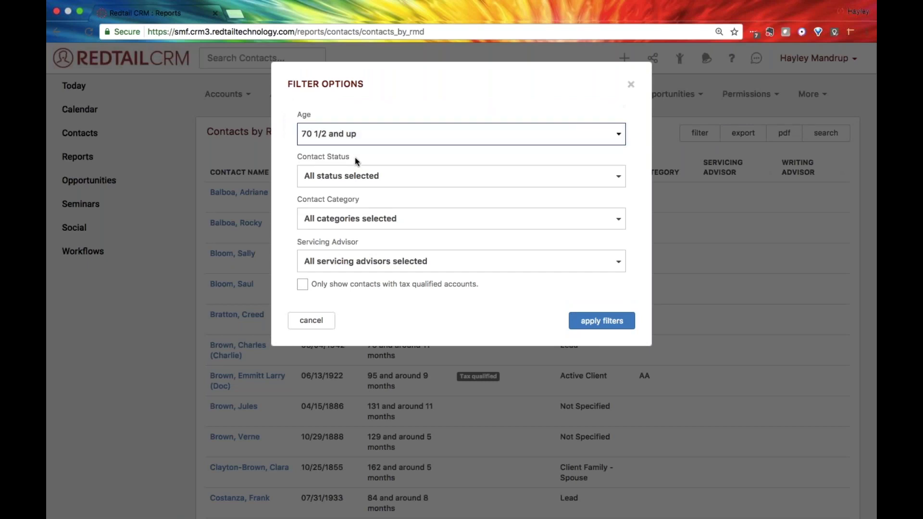
left_click_drag(351, 157, 304, 159)
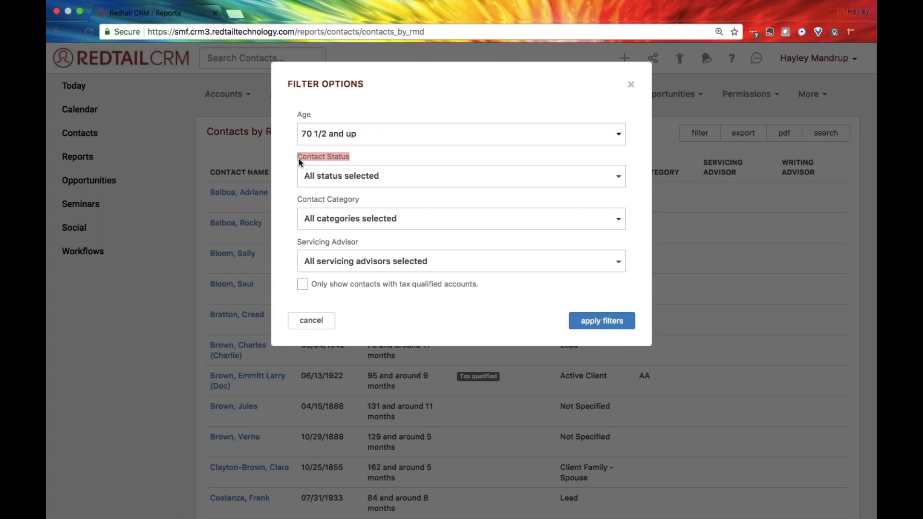
left_click(334, 176)
left_click(317, 220)
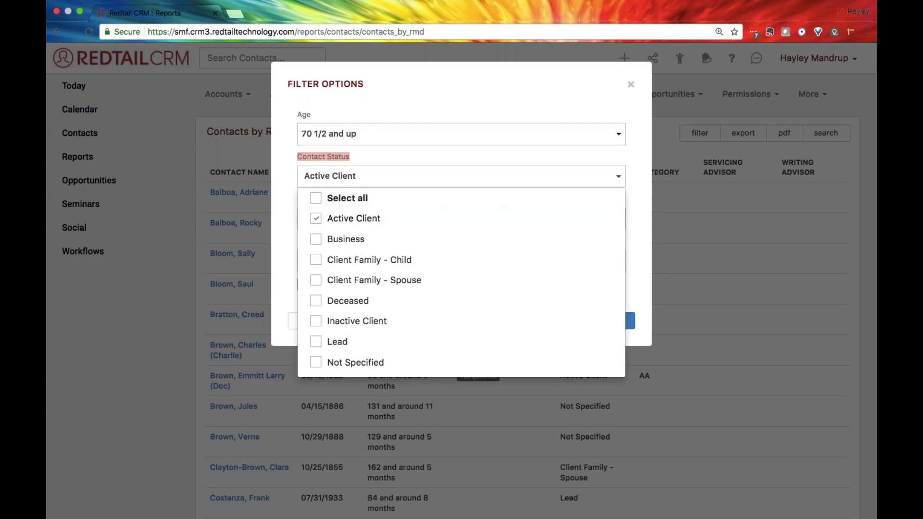
left_click(291, 212)
left_click(348, 220)
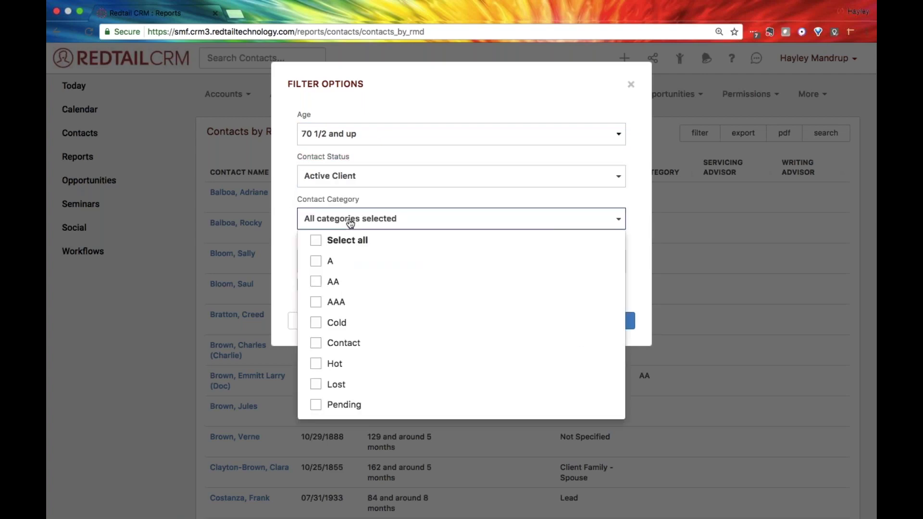
left_click(317, 302)
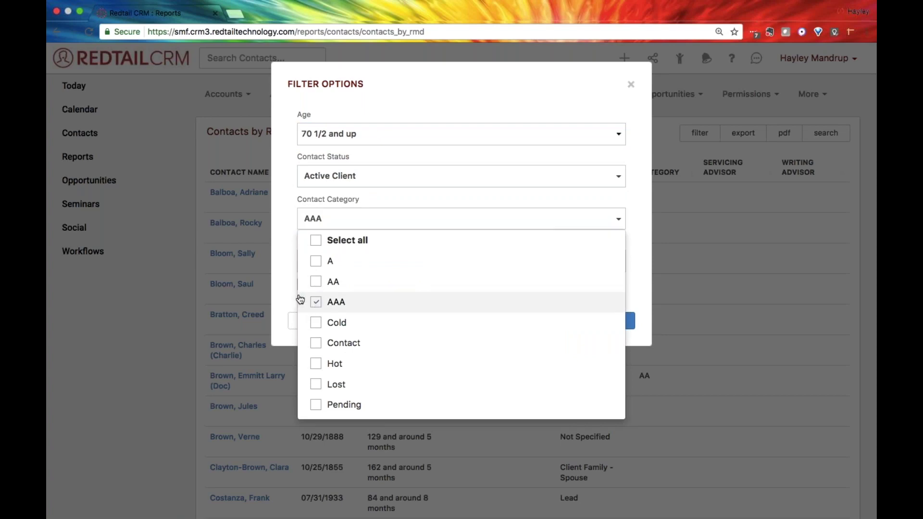
left_click(286, 287)
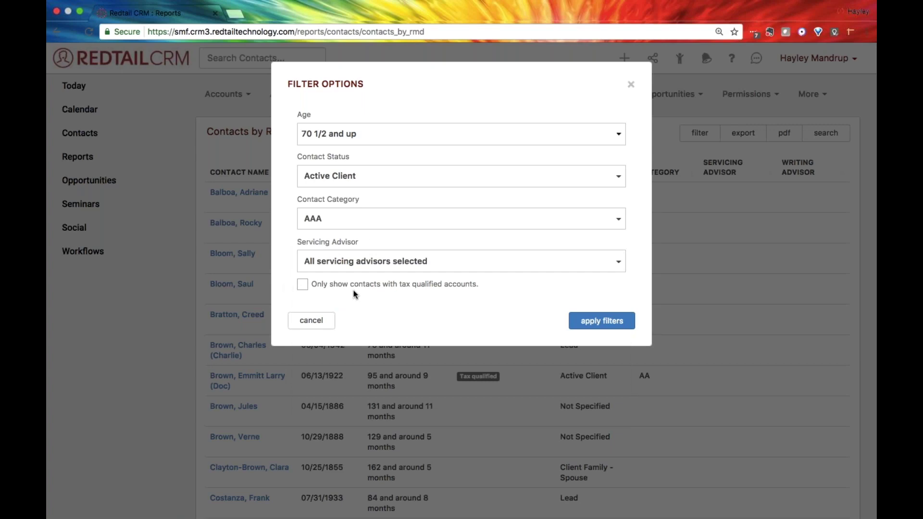
Keep all servicing advisors, limit the report to contacts with tax qualified accounts, and apply the filters
left_click_drag(360, 244, 292, 245)
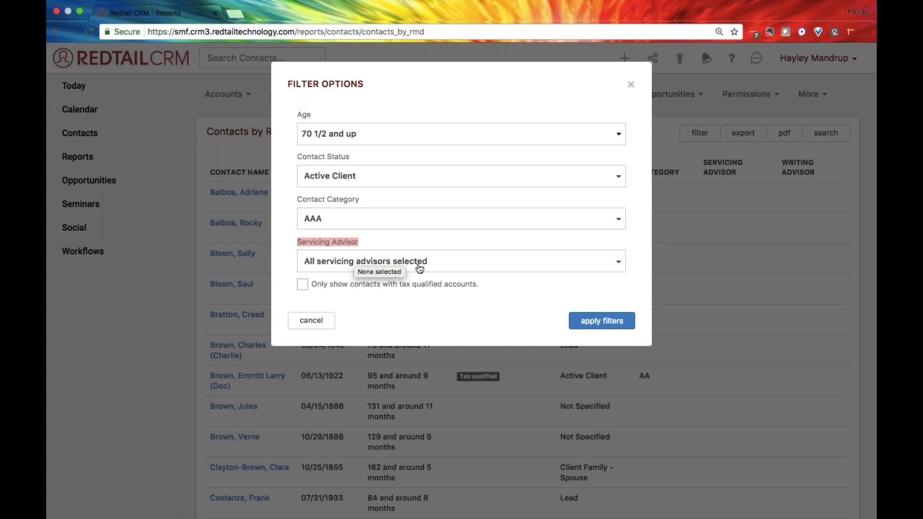
left_click(439, 266)
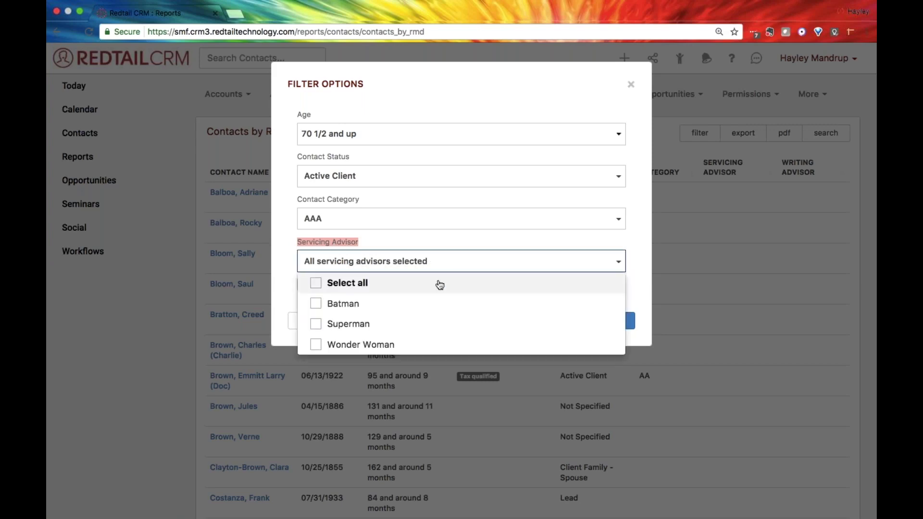
left_click(635, 283)
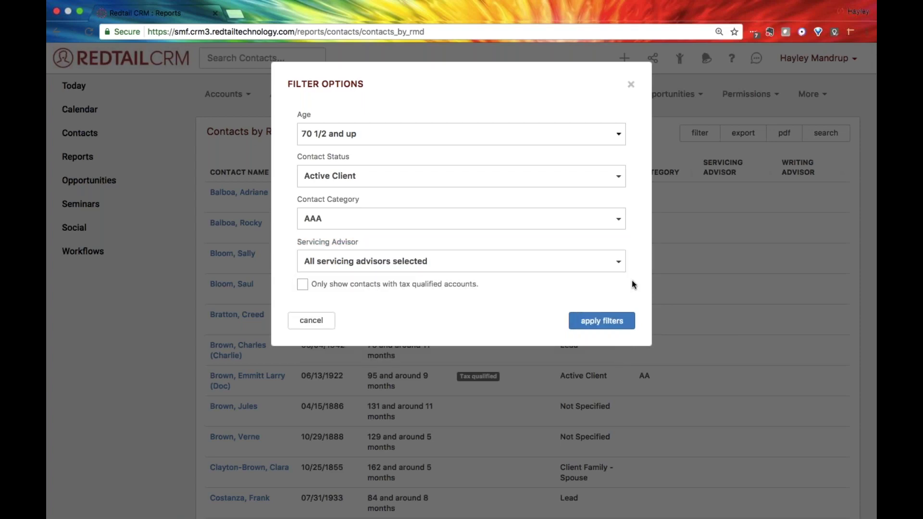
left_click(616, 322)
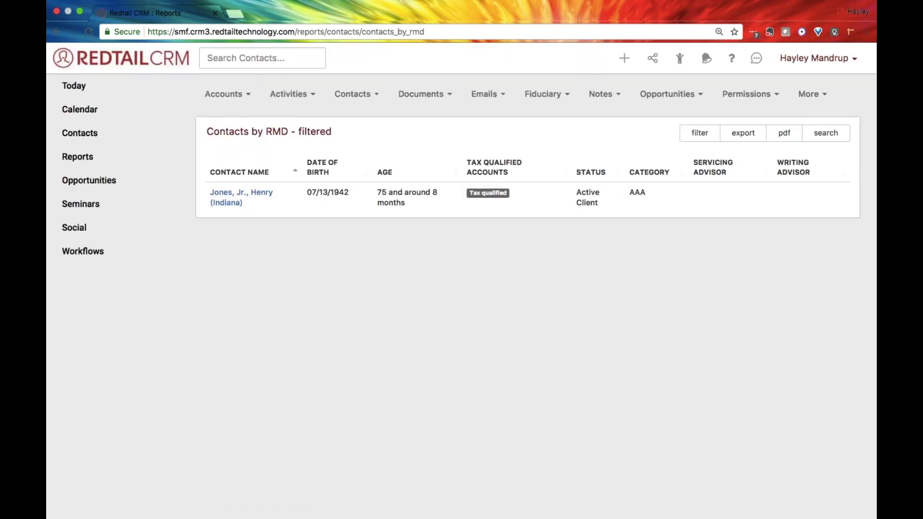
Remove the tax qualified accounts restriction from the Contacts by RMD report and reapply the filters
left_click(712, 137)
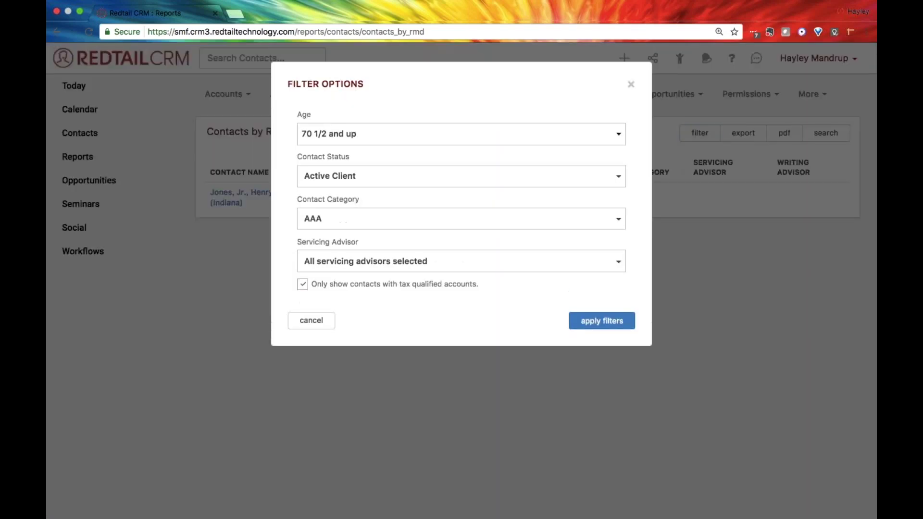
left_click(592, 321)
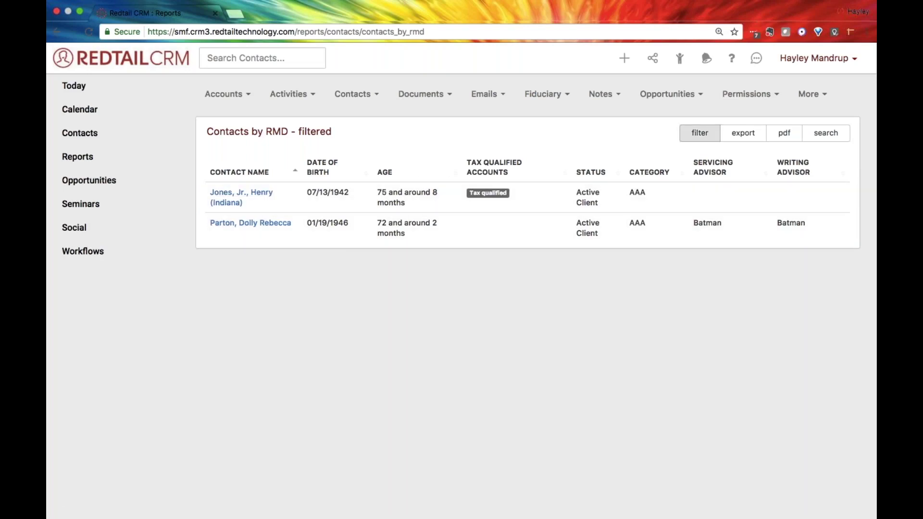
mouse_move(601, 517)
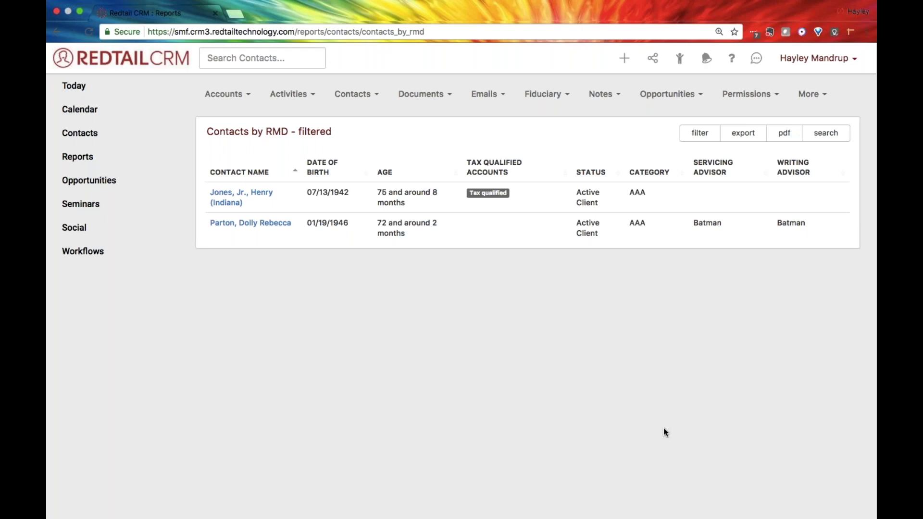
Go to the account management page and open Manage Database Lists from the Admins Only section
left_click(843, 62)
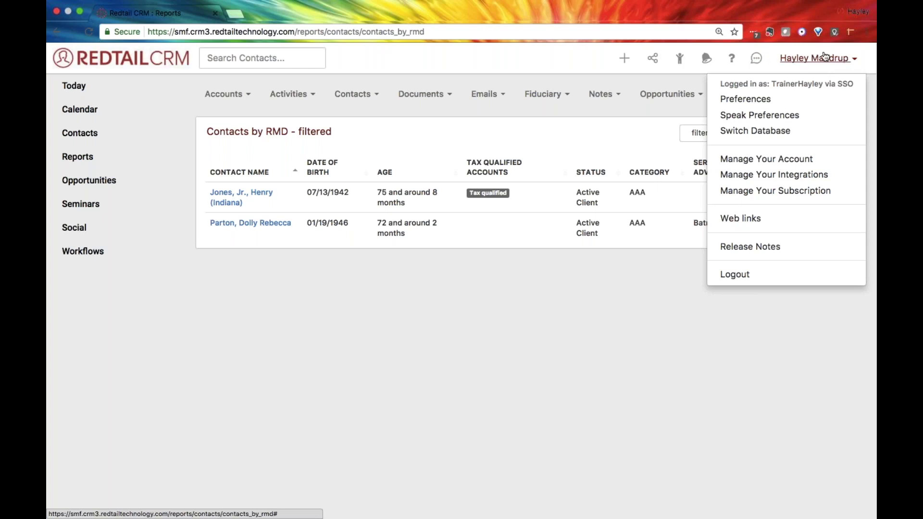
left_click(807, 159)
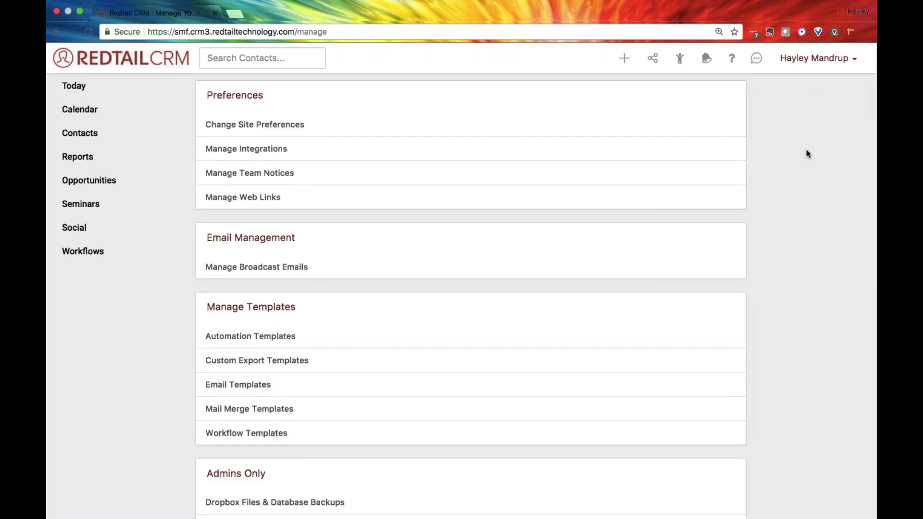
scroll(807, 153, "down", 2)
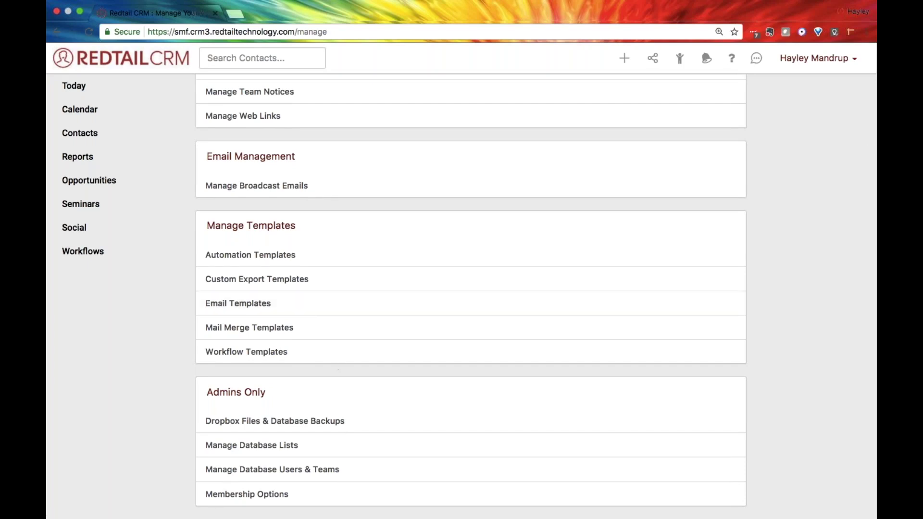
triple_click(252, 393)
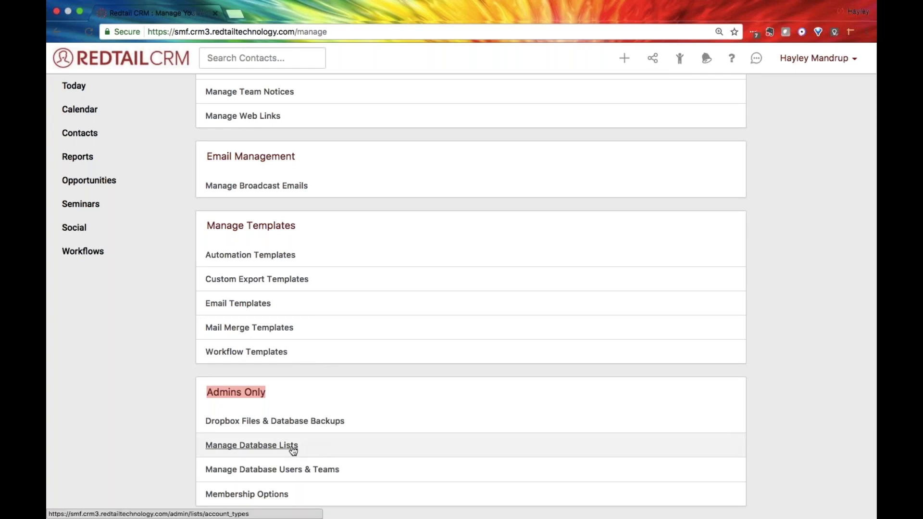
left_click(240, 446)
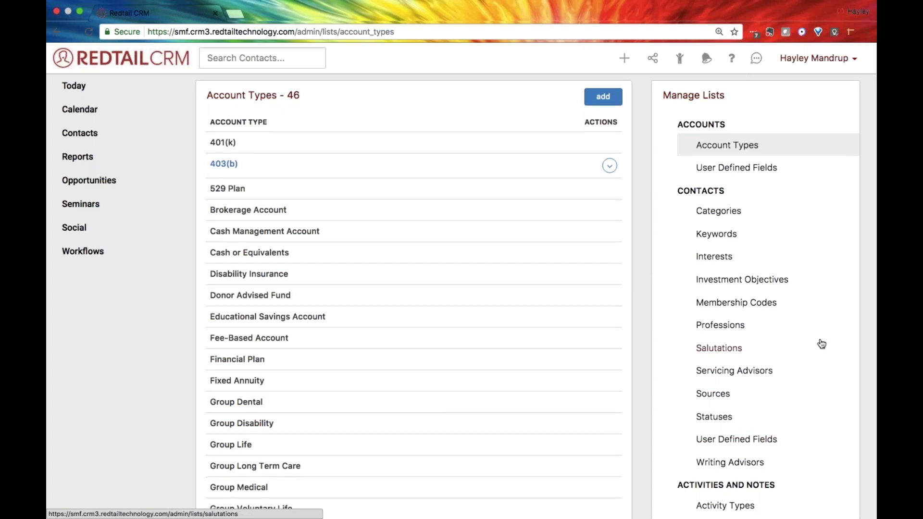
Open the Keywords list for contacts and look through its entries down to Inherited IRA
scroll(820, 345, "down", 1)
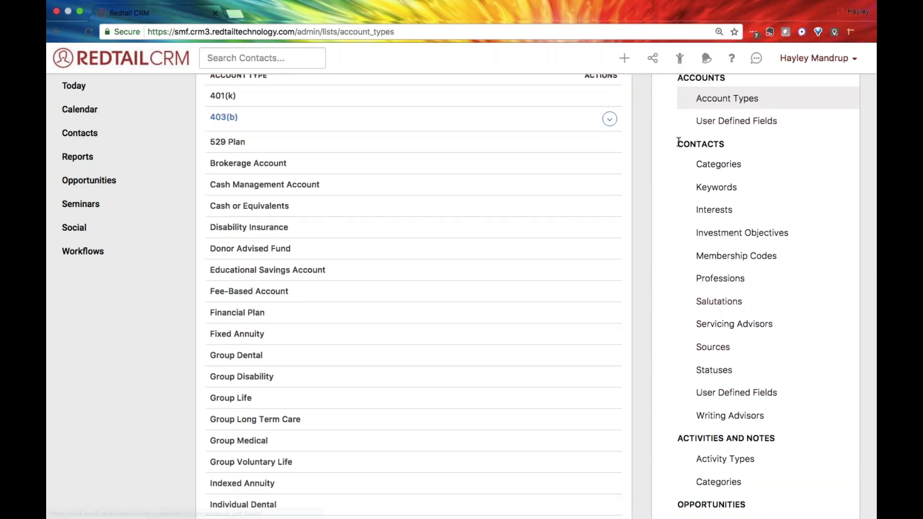
left_click_drag(675, 143, 732, 143)
left_click(724, 191)
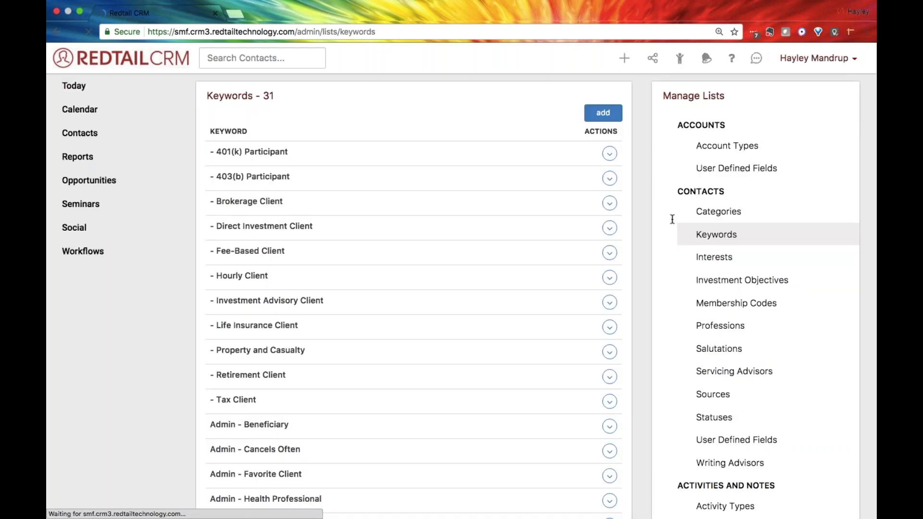
scroll(637, 292, "down", 7)
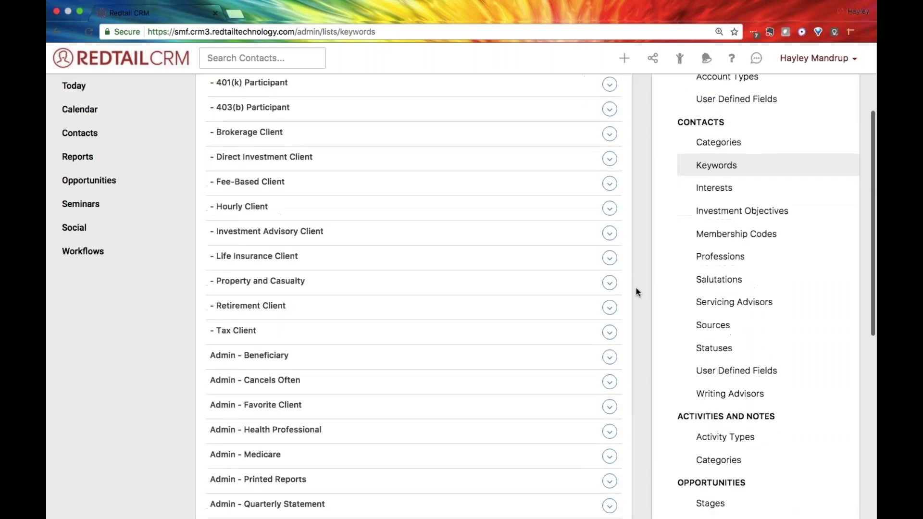
scroll(637, 292, "down", 2)
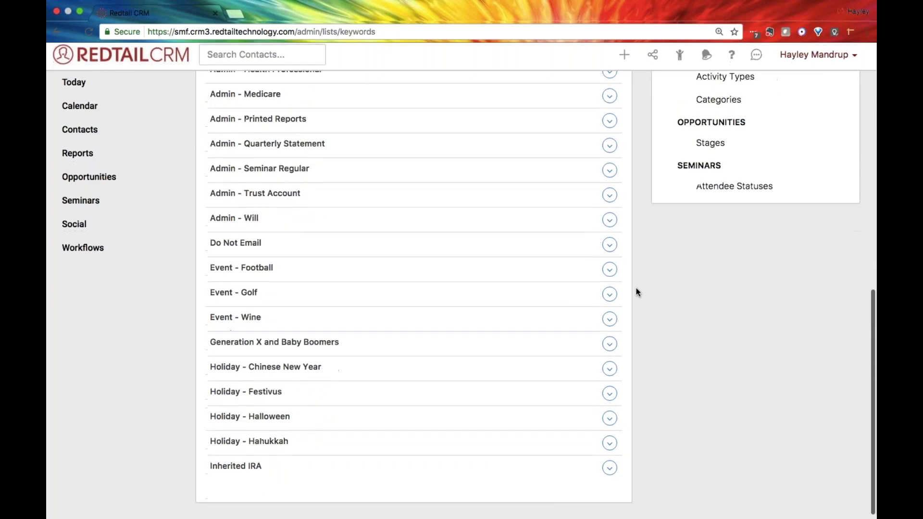
Review the contact Keywords list, from the Inherited IRA entry back through the admin and client-type keywords
left_click_drag(273, 474, 207, 471)
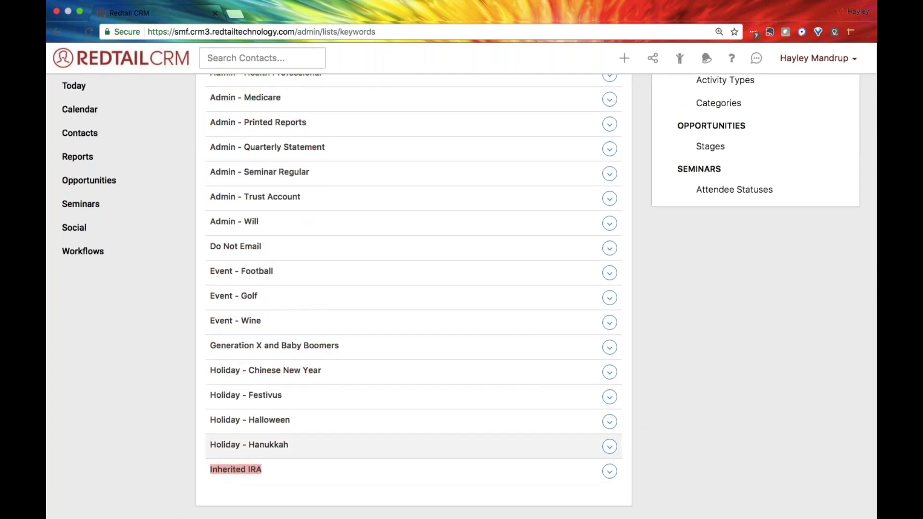
scroll(441, 441, "up", 1)
scroll(442, 440, "up", 10)
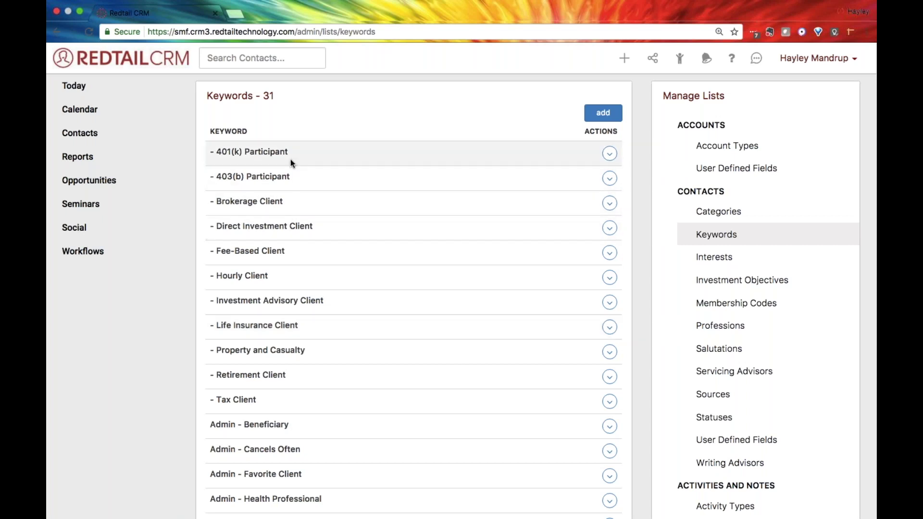
scroll(322, 459, "down", 3)
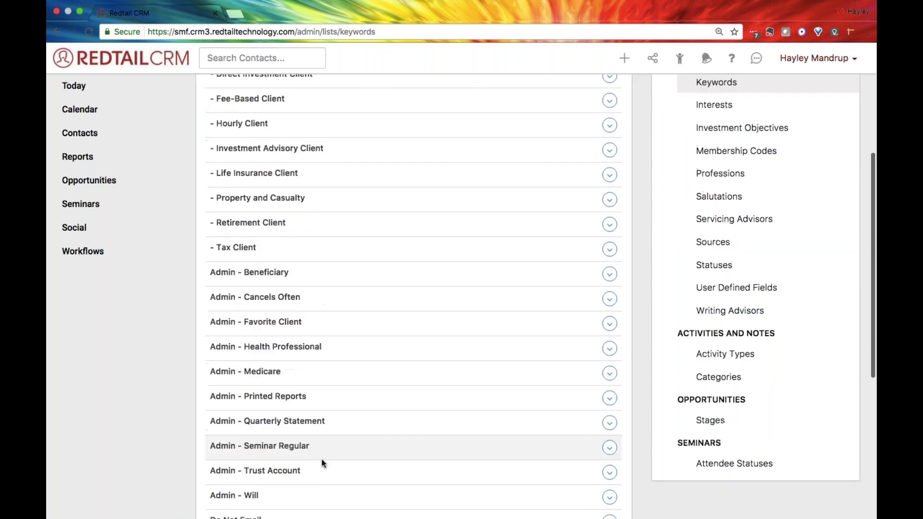
scroll(321, 462, "up", 3)
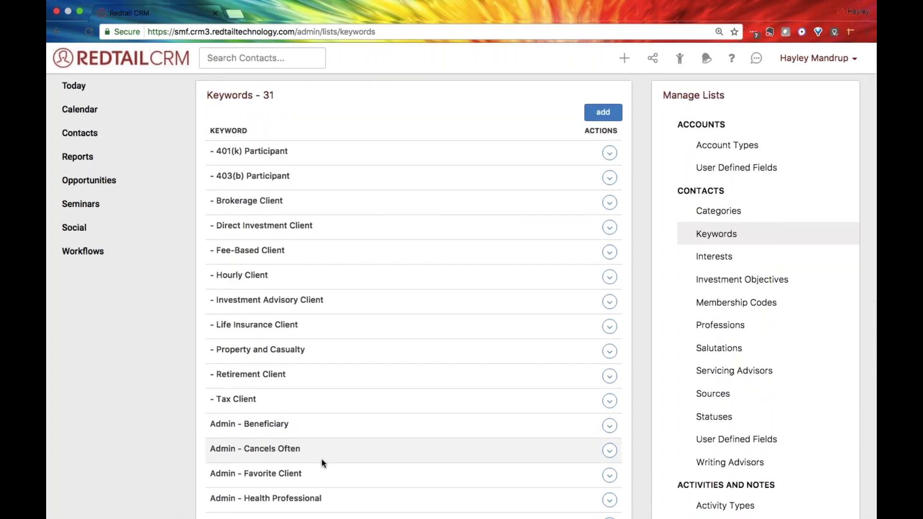
scroll(321, 460, "down", 1)
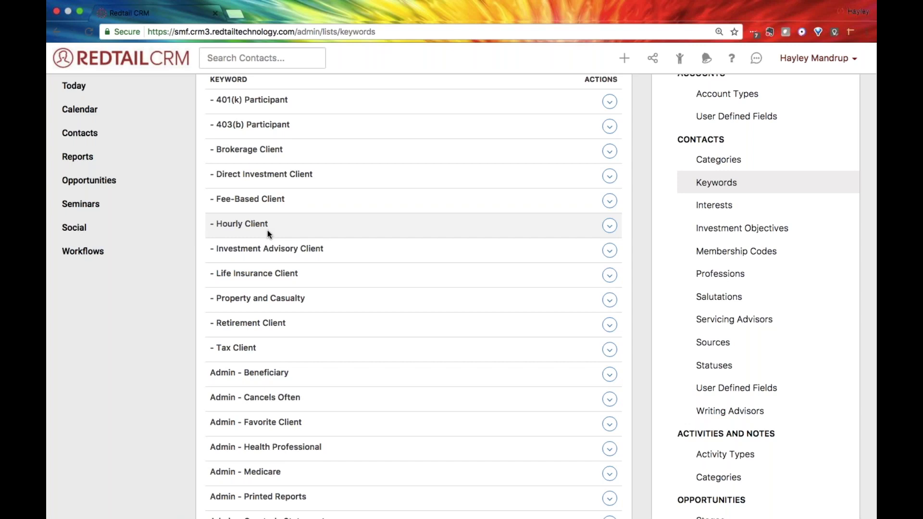
scroll(269, 235, "up", 2)
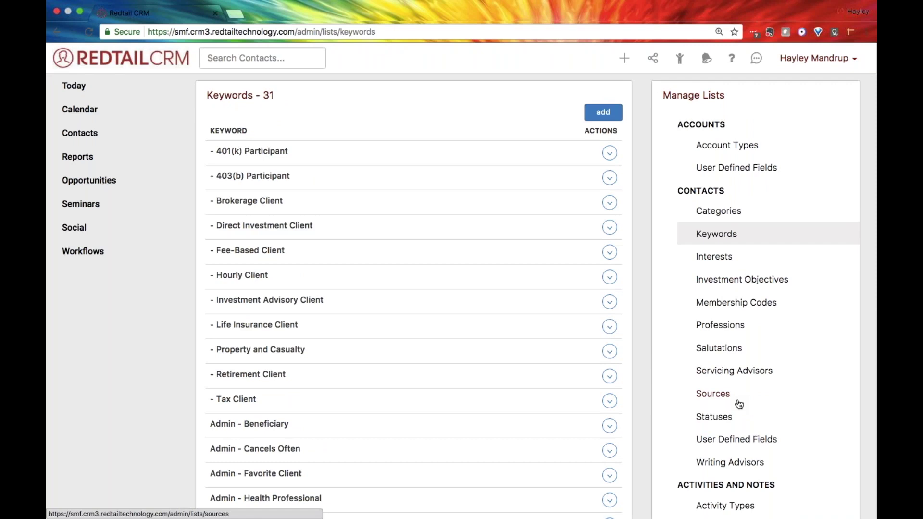
Open the contact User Defined Fields list and examine the RMD Taken 2016 field and its field type
left_click(764, 442)
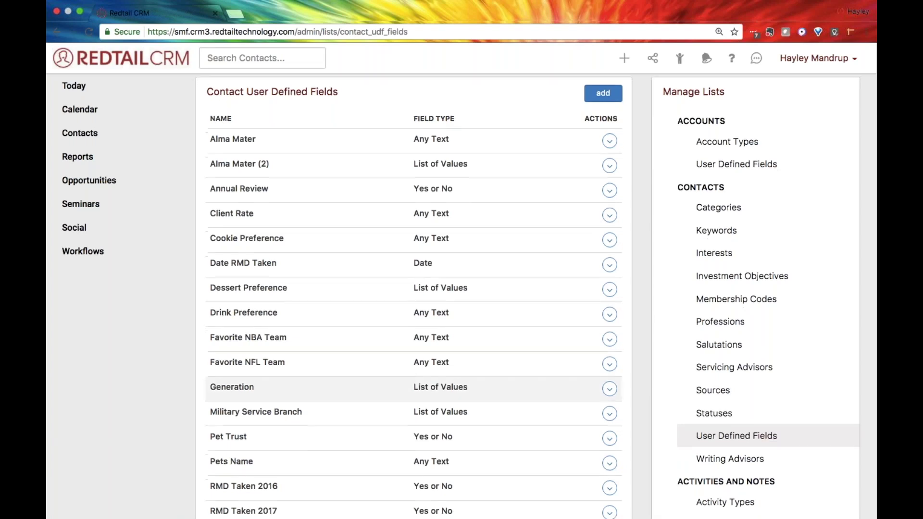
scroll(384, 413, "down", 3)
left_click_drag(278, 427, 208, 427)
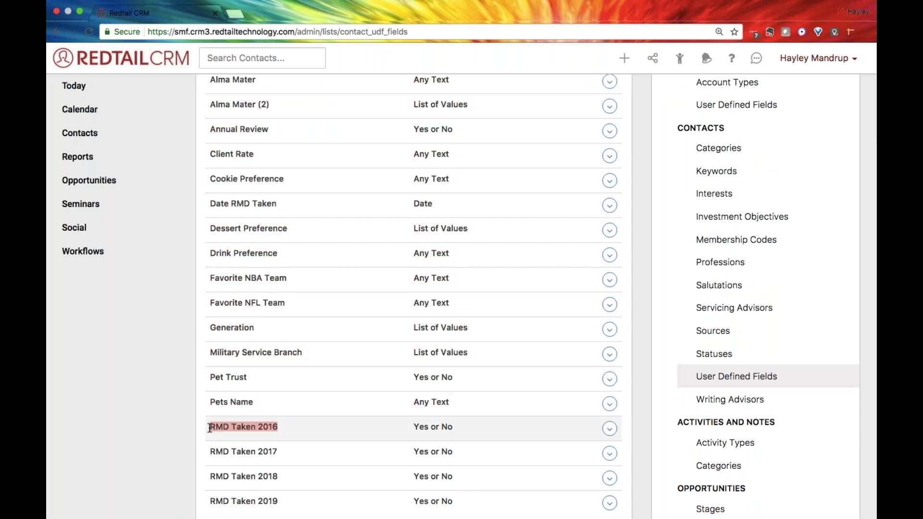
left_click_drag(209, 428, 209, 427)
left_click(278, 428)
left_click_drag(453, 427, 414, 427)
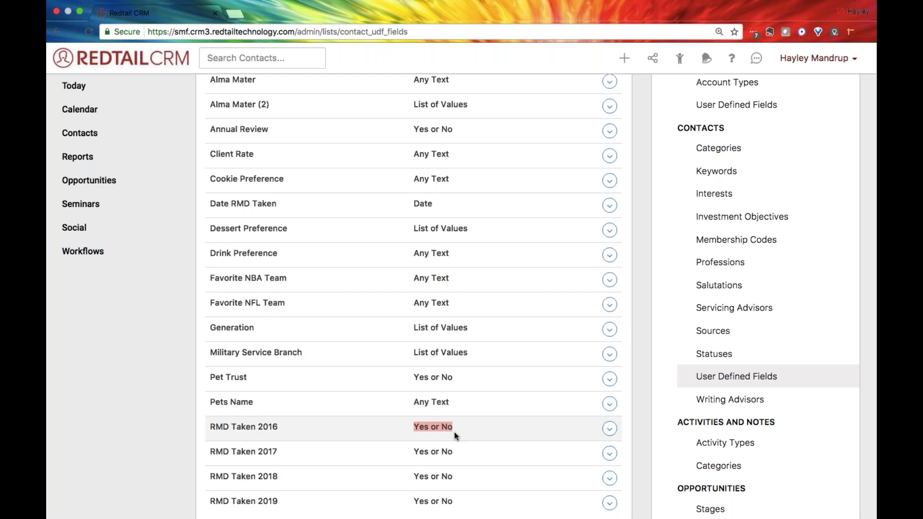
left_click(421, 431)
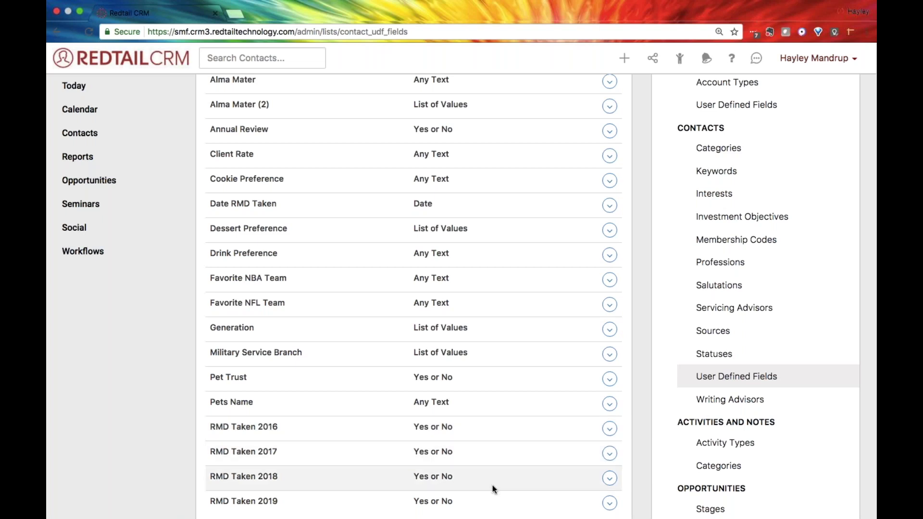
Delete the RMD Taken 2018 contact user defined field and confirm the deletion
scroll(481, 478, "down", 1)
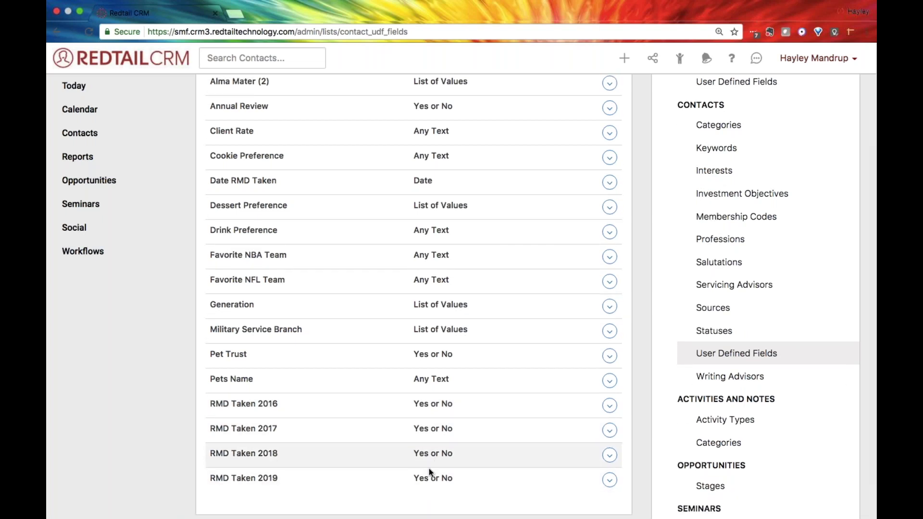
left_click(610, 455)
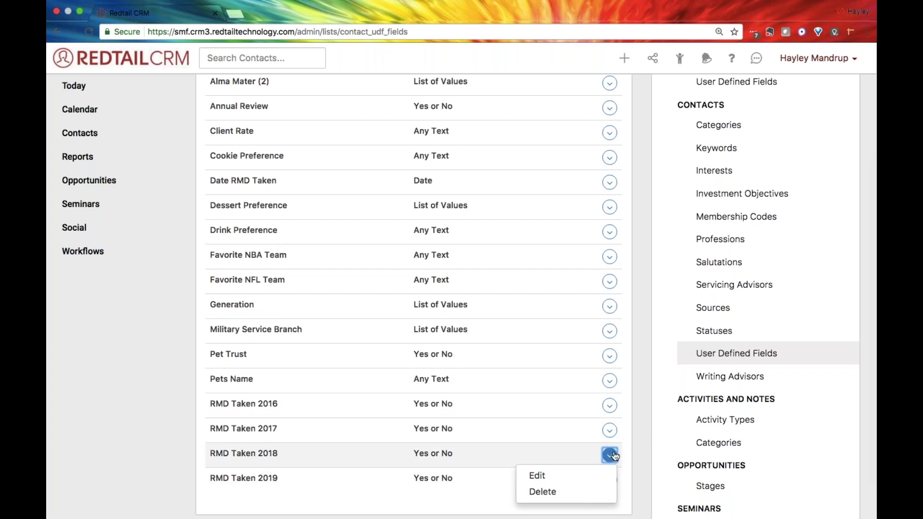
left_click(582, 495)
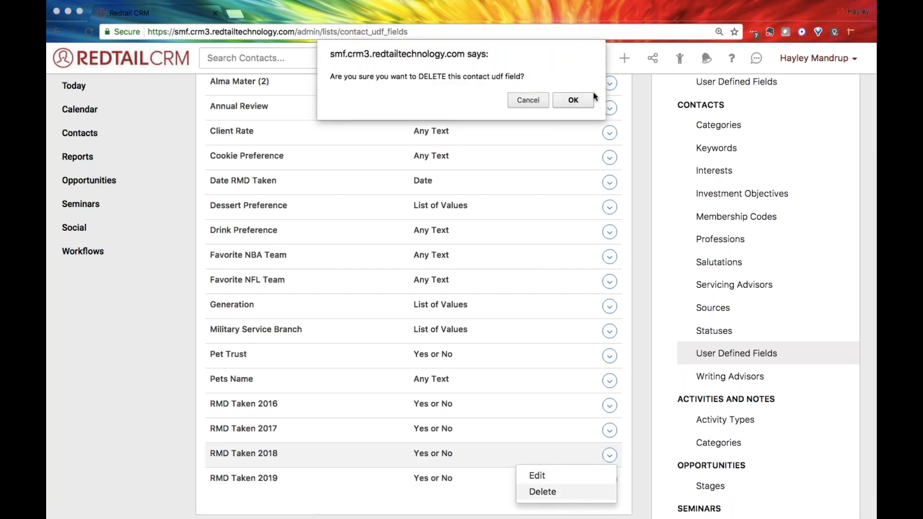
left_click(573, 101)
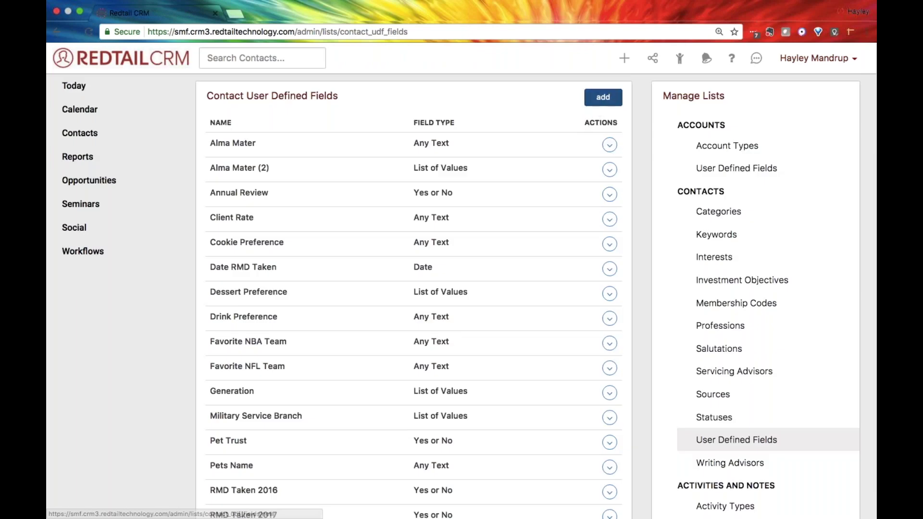
Add a contact user defined field named RMD Taken 2018 with the field type Yes or No
left_click(604, 98)
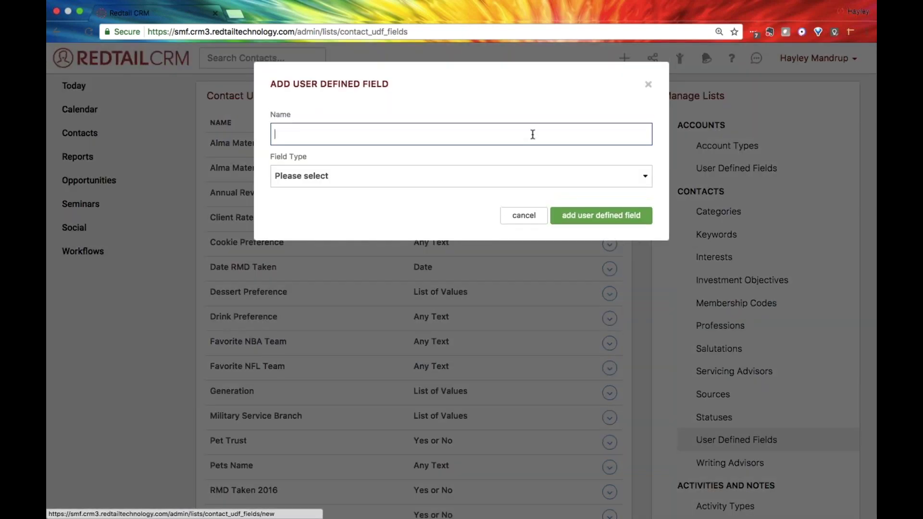
type("RMD")
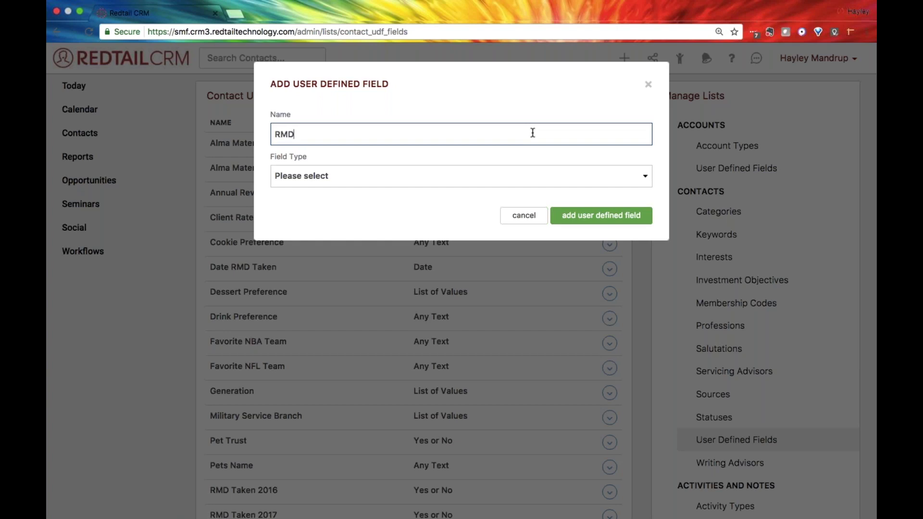
type(" Taken 2018")
left_click(474, 176)
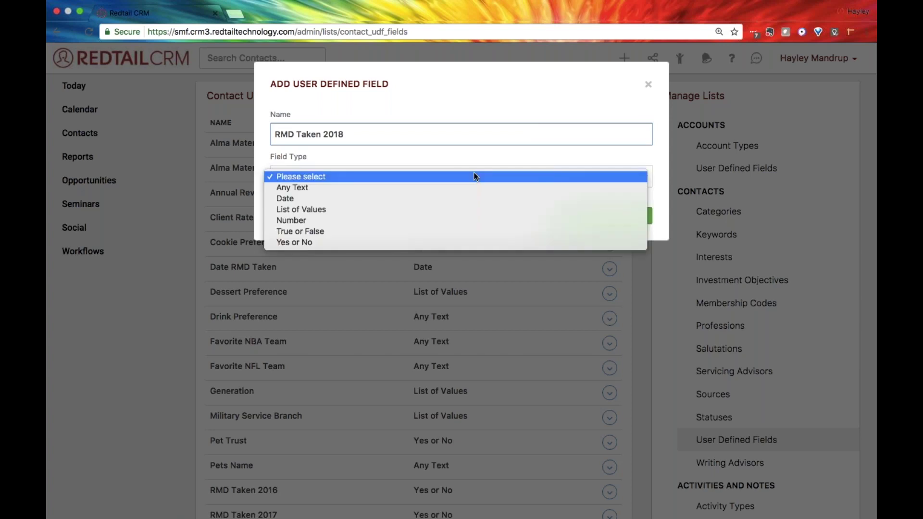
left_click(455, 241)
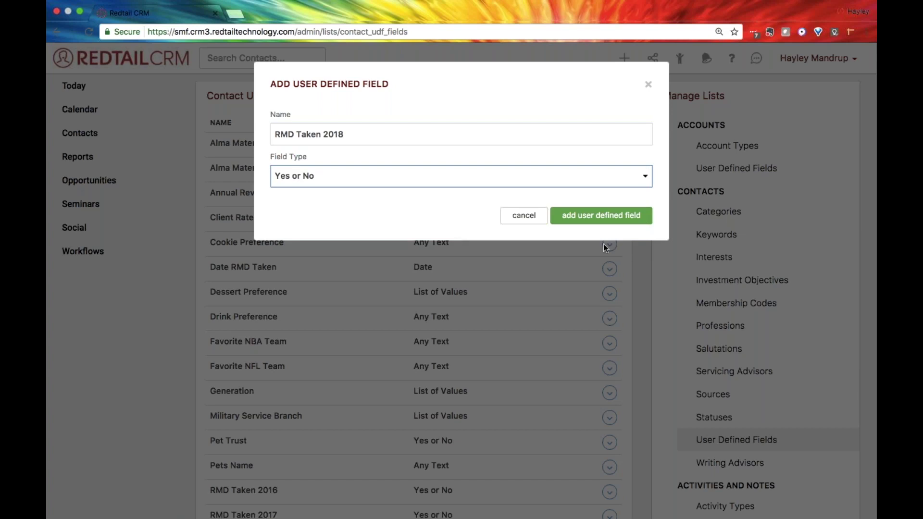
left_click(607, 218)
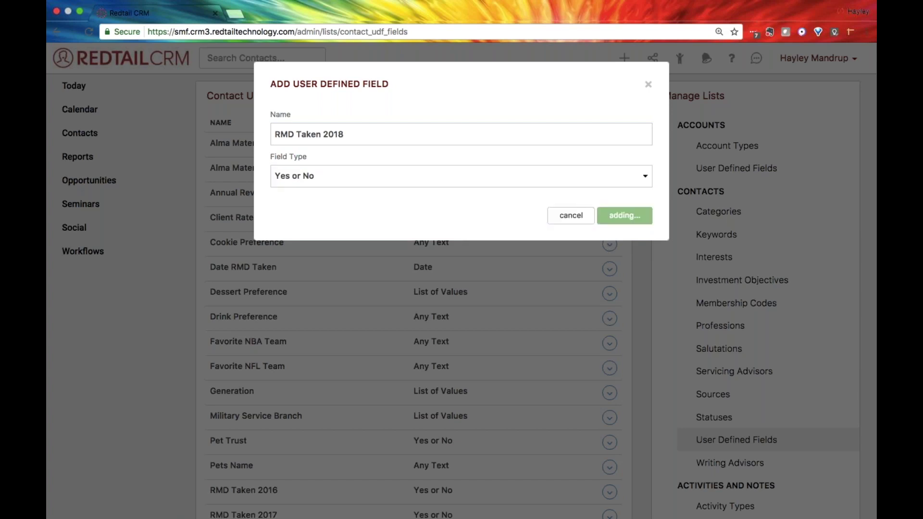
Check the RMD Taken 2018 entry and its field type in the contact user defined fields list
scroll(608, 220, "down", 3)
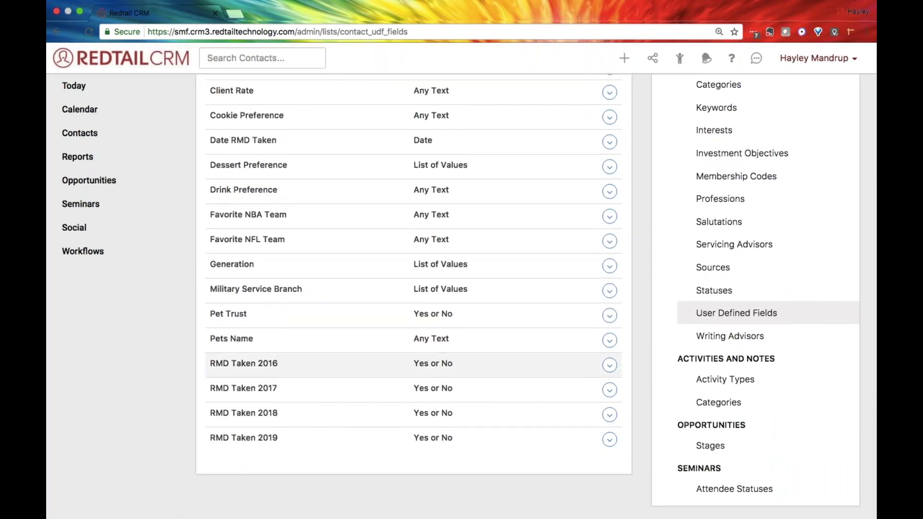
left_click_drag(209, 412, 467, 420)
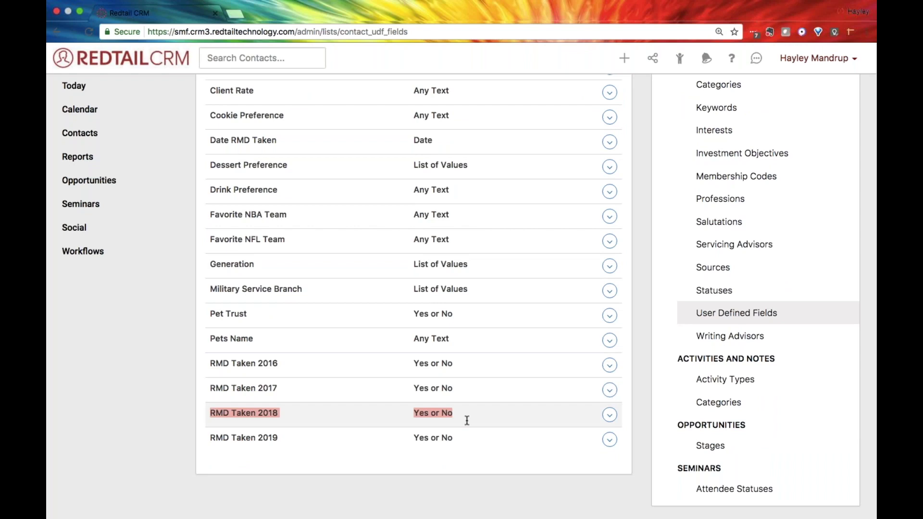
left_click(289, 457)
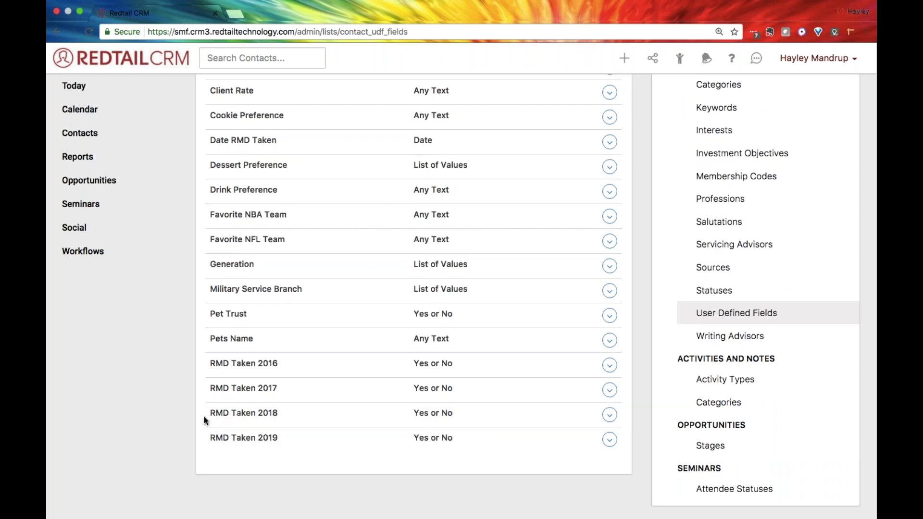
left_click_drag(206, 415, 462, 412)
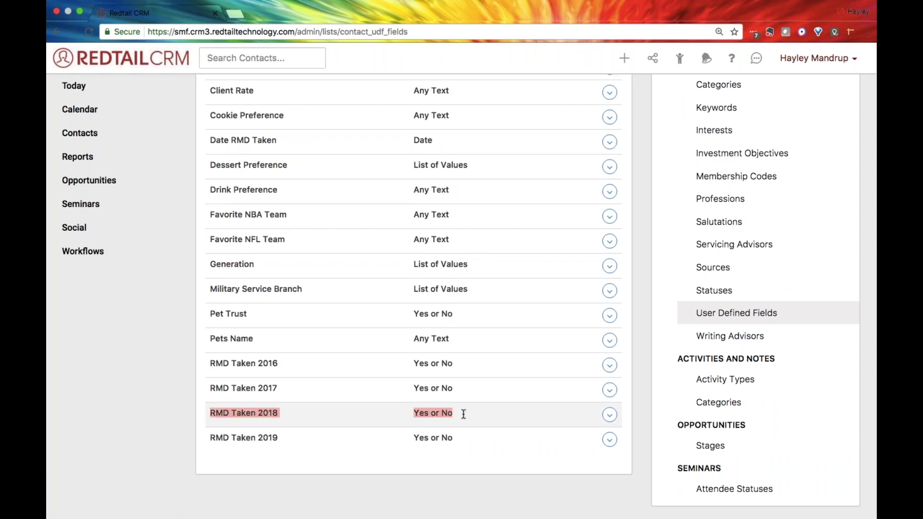
left_click(463, 414)
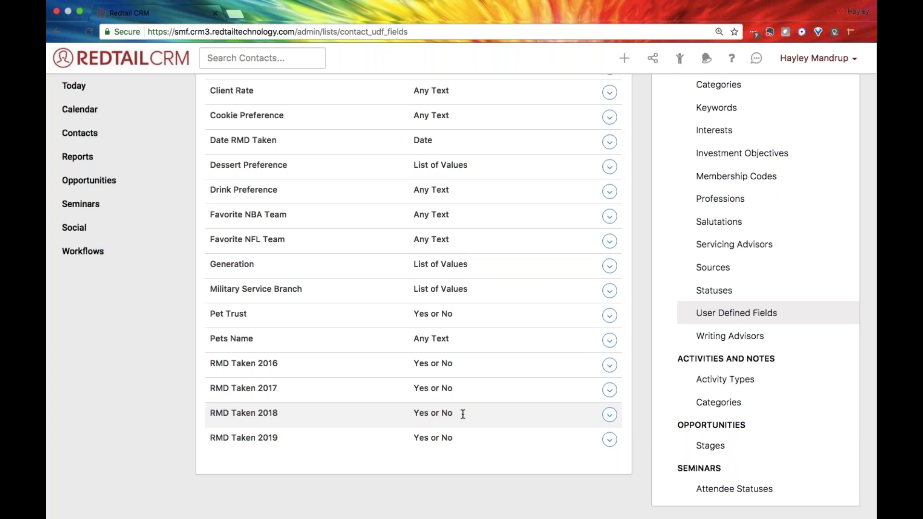
left_click_drag(463, 414, 415, 413)
left_click(415, 413)
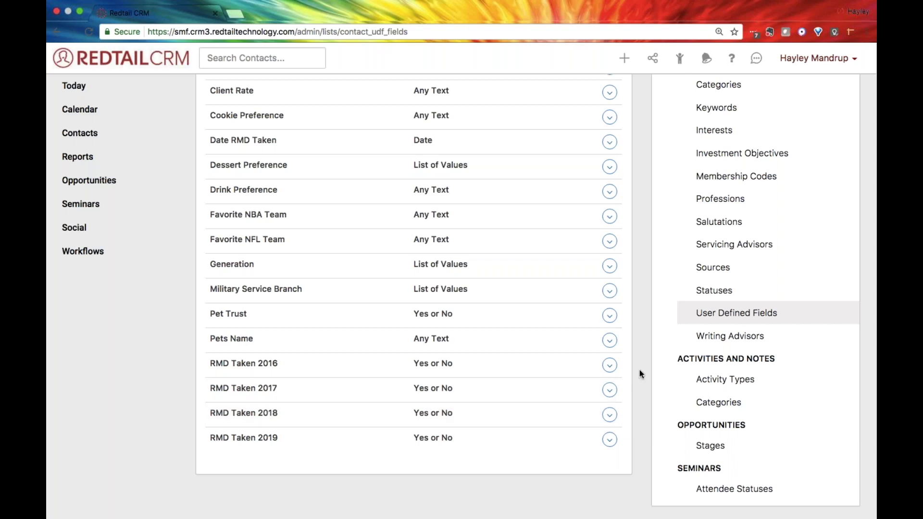
scroll(639, 371, "up", 5)
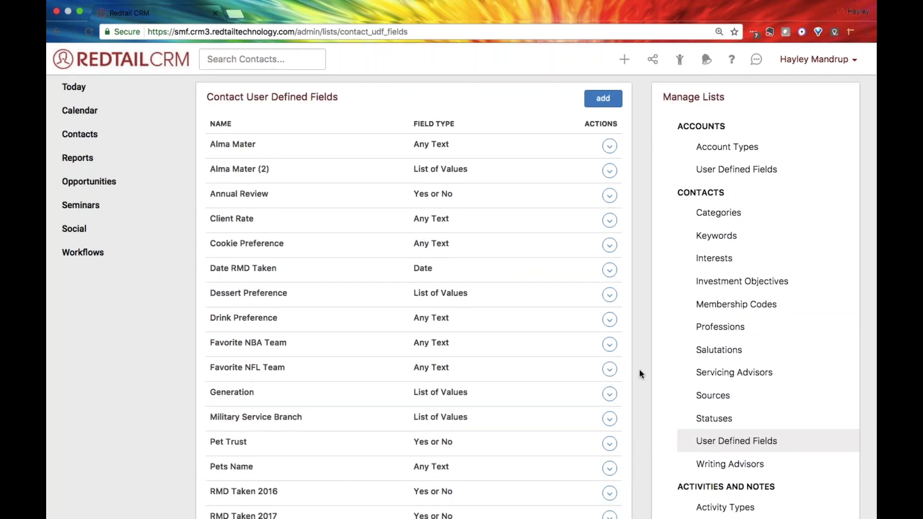
scroll(639, 371, "down", 1)
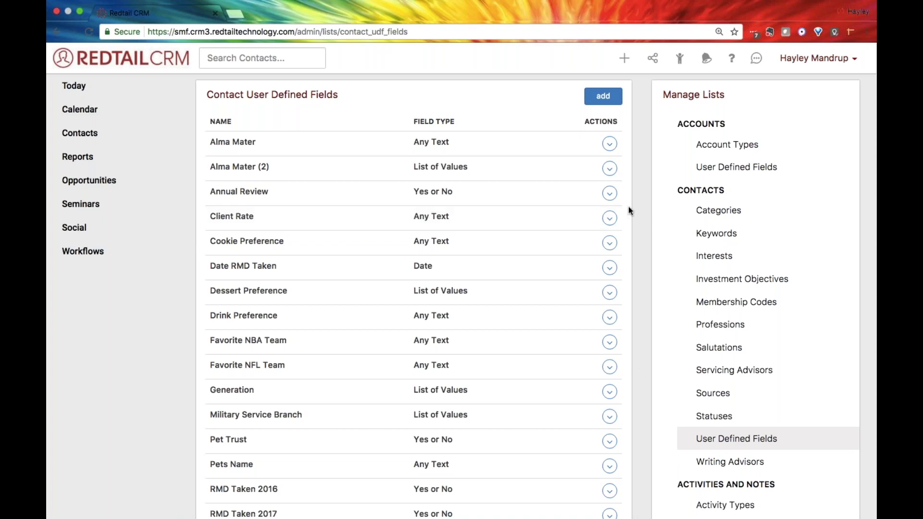
Set up an advanced contact search with Contact Keywords, Keyword Equal To Inherited IRA
left_click(99, 138)
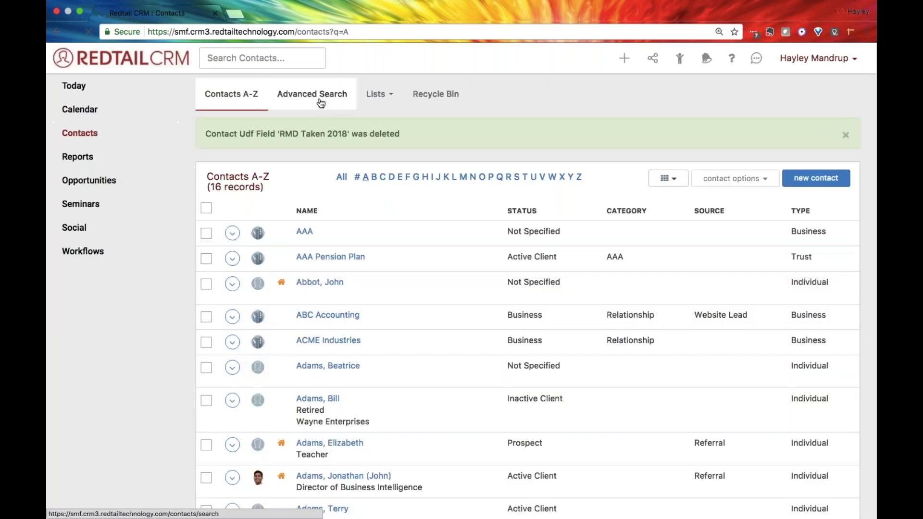
left_click(320, 101)
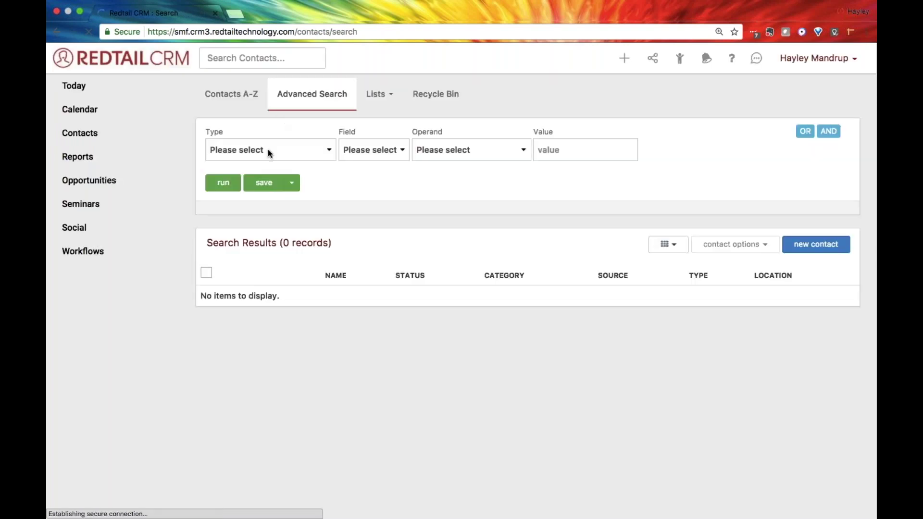
left_click(267, 149)
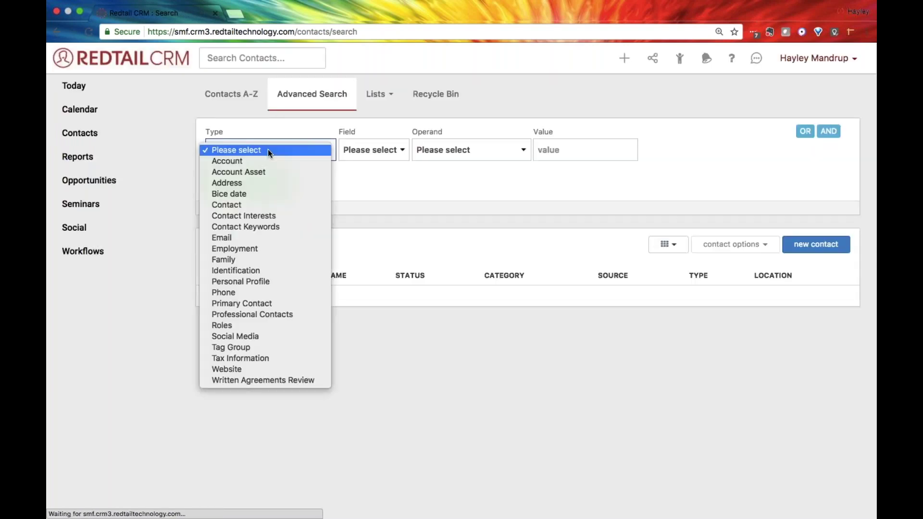
left_click(262, 225)
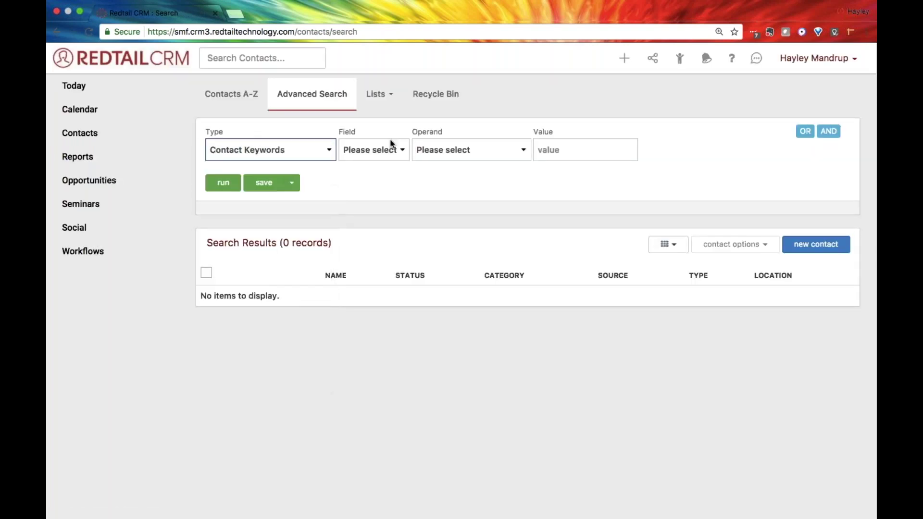
left_click(382, 150)
left_click(391, 161)
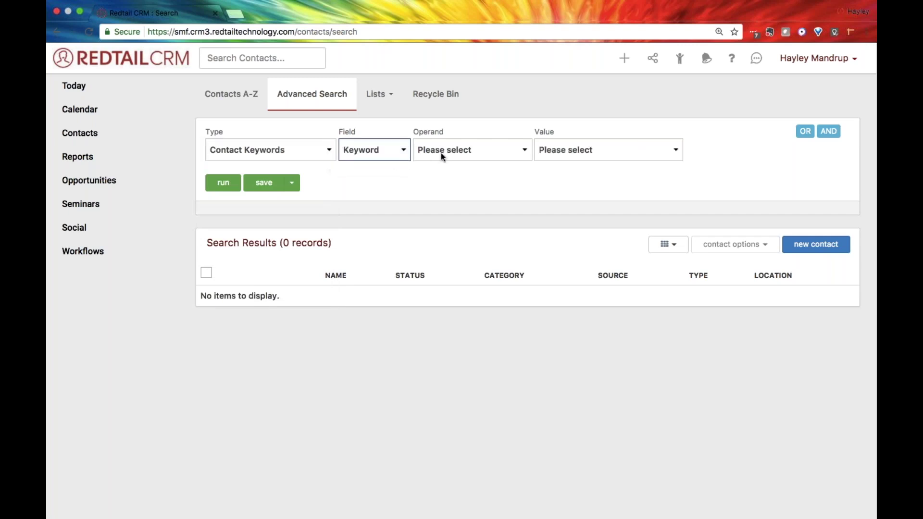
left_click(440, 153)
left_click(460, 172)
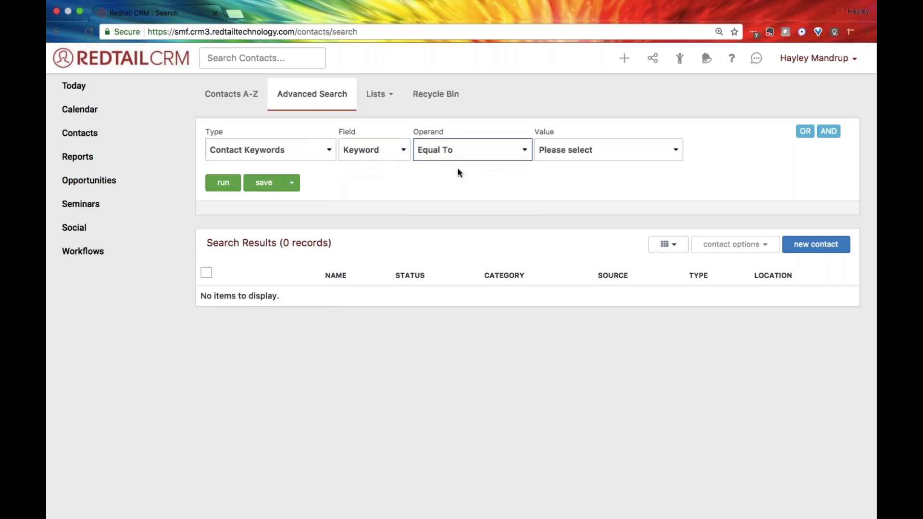
left_click(594, 148)
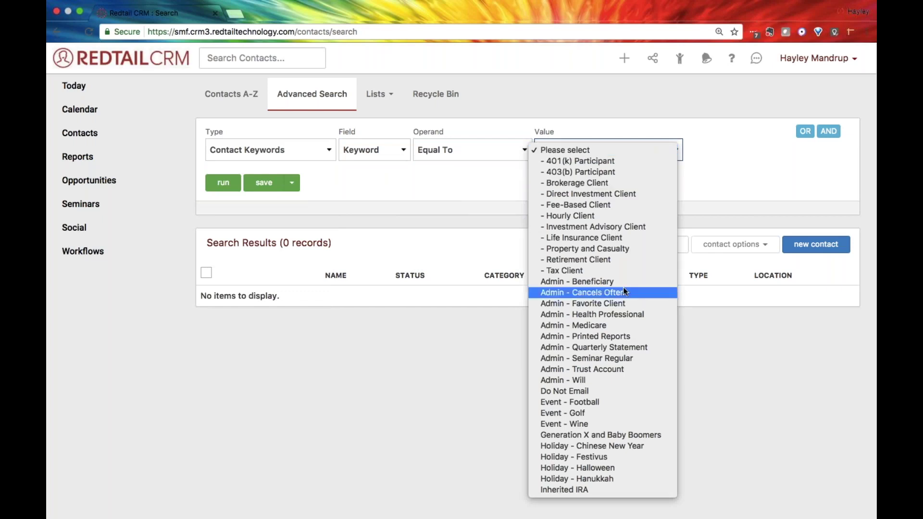
left_click(585, 489)
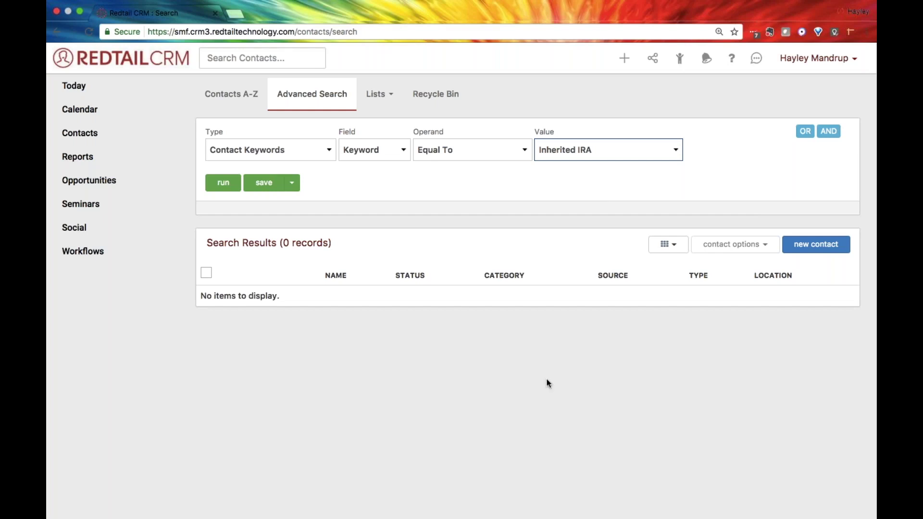
Run the Inherited IRA keyword search and review the matching contacts
left_click(224, 183)
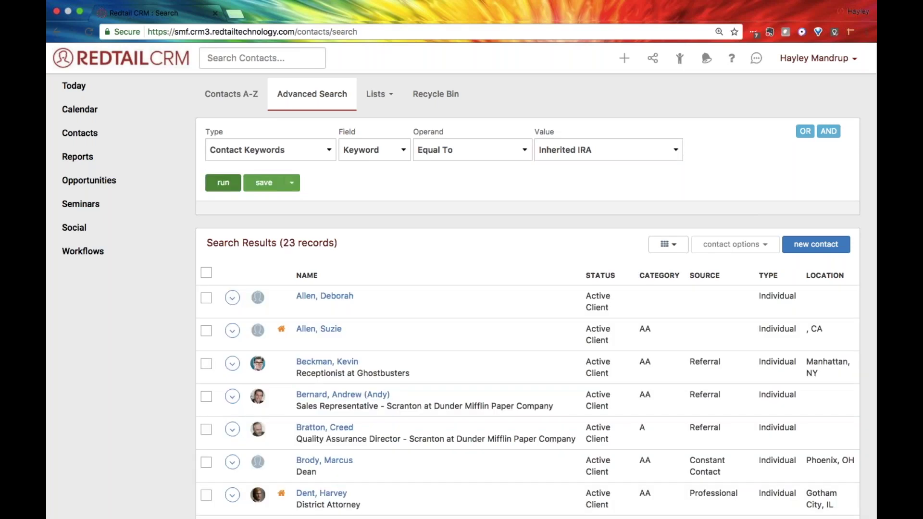
scroll(364, 329, "down", 5)
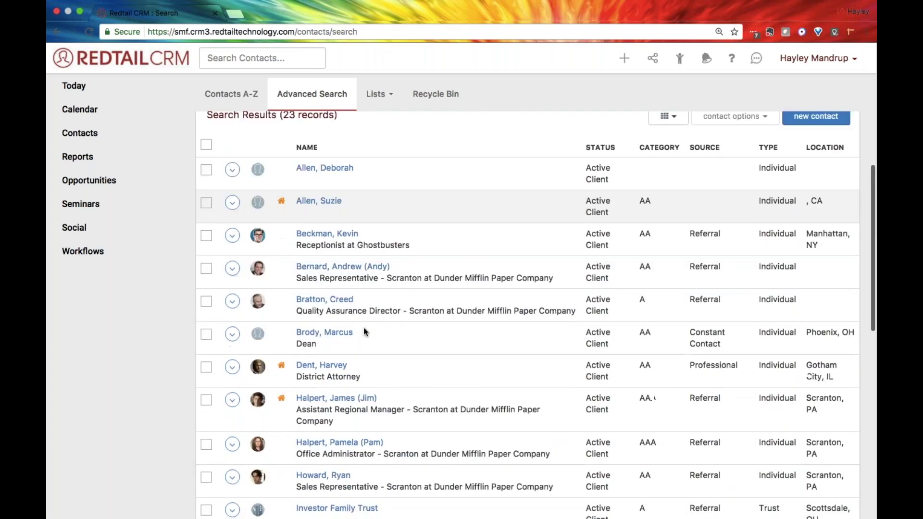
scroll(364, 329, "down", 3)
scroll(364, 329, "up", 7)
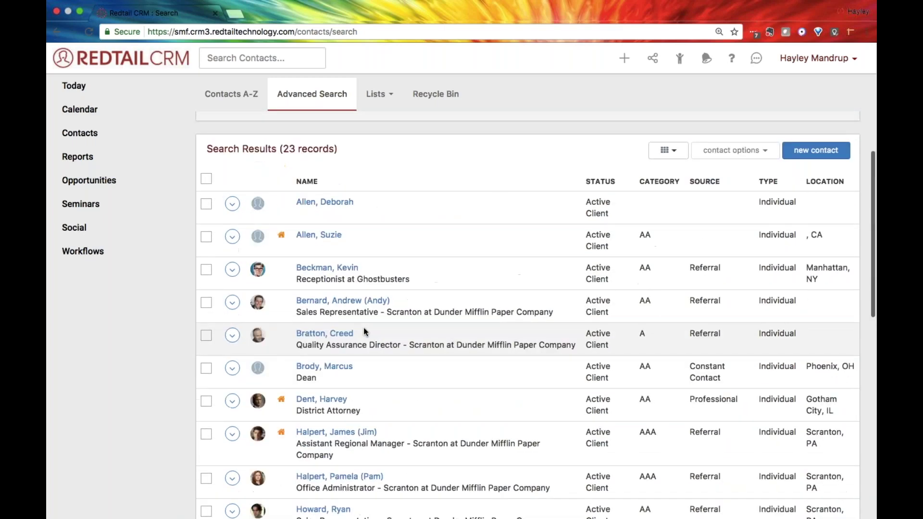
scroll(364, 332, "up", 1)
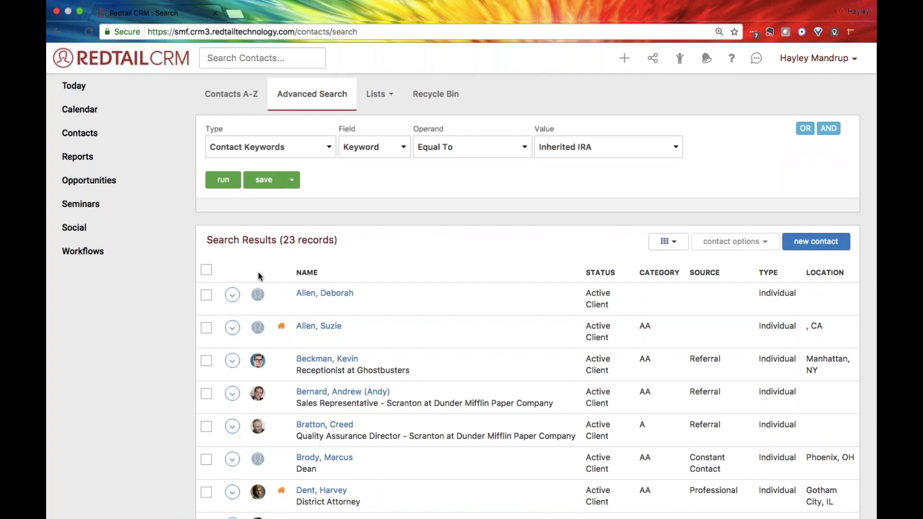
Select all contacts in the search results and open the User Defined Field bulk action for them
left_click(207, 271)
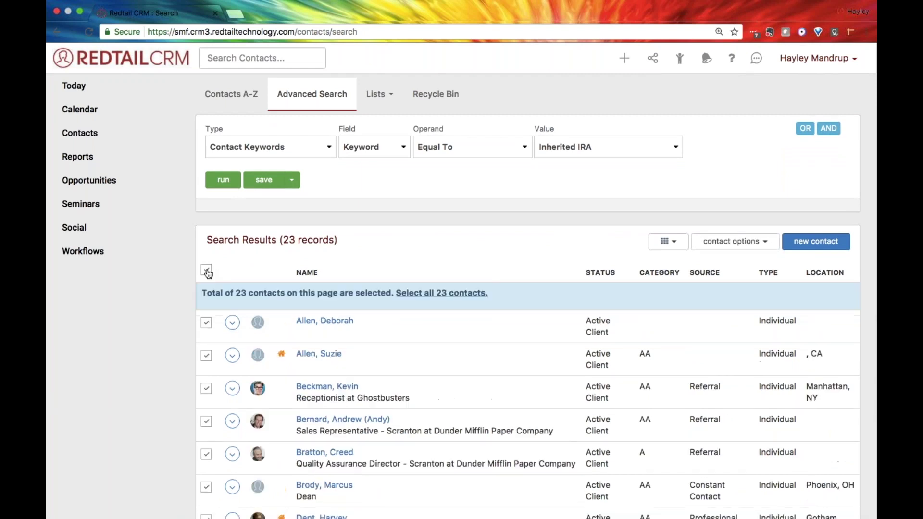
left_click(743, 243)
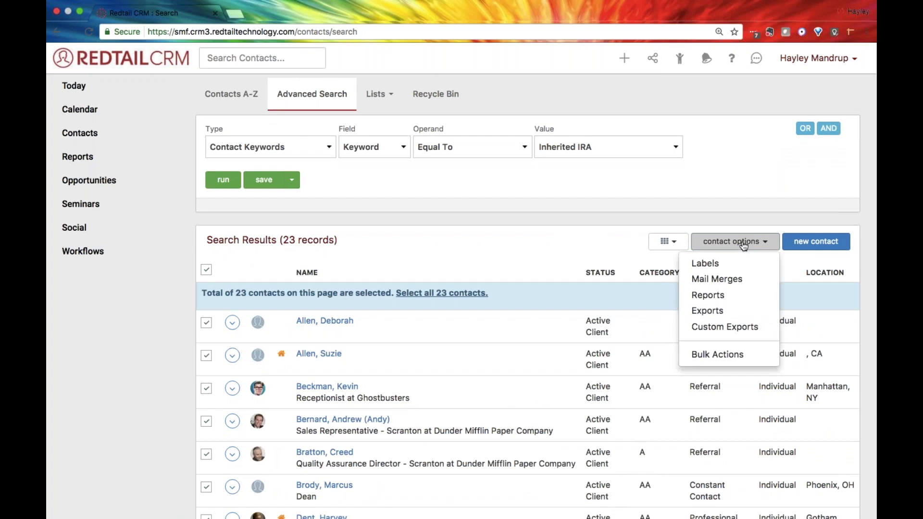
left_click(741, 358)
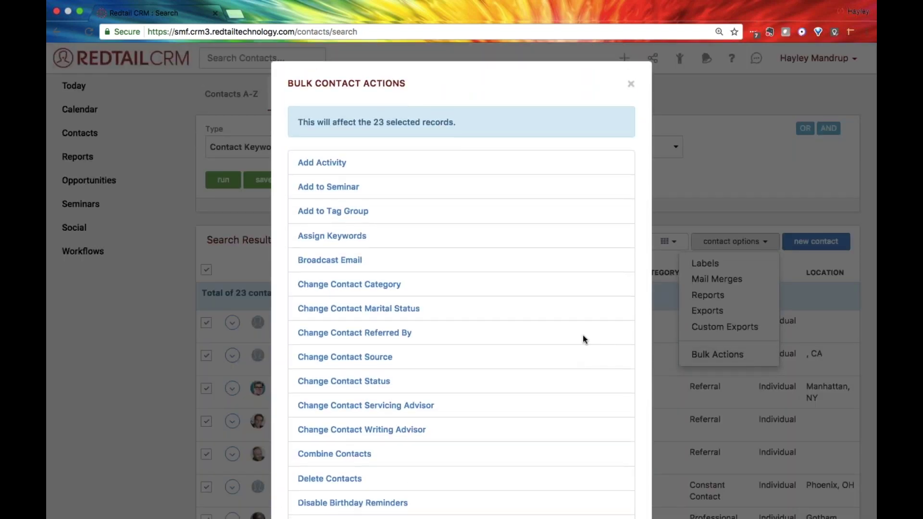
scroll(583, 335, "down", 5)
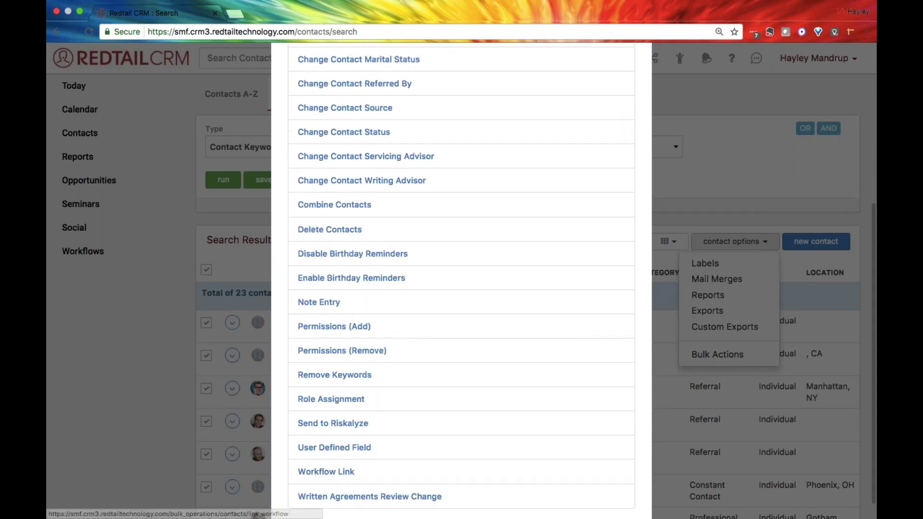
left_click(331, 448)
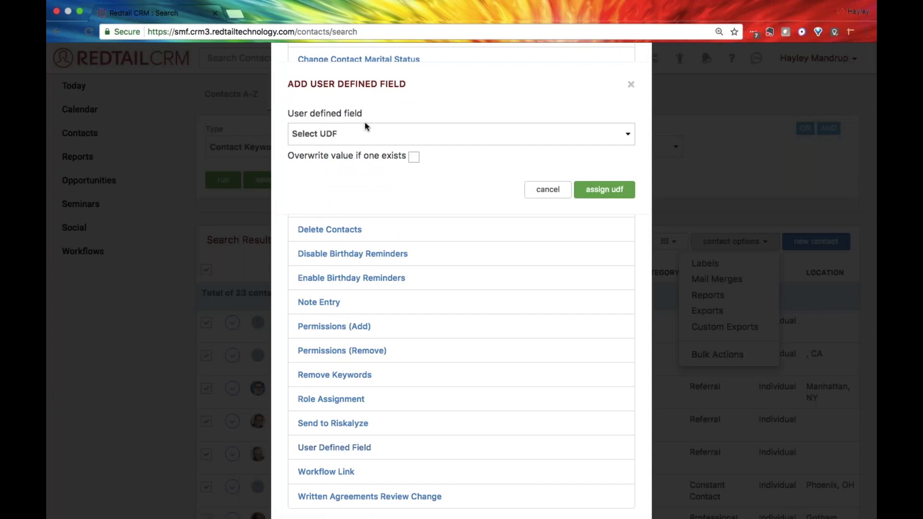
Bulk-assign the RMD Taken 2018 user defined field with the value No to the selected contacts, without overwriting existing values
left_click(364, 134)
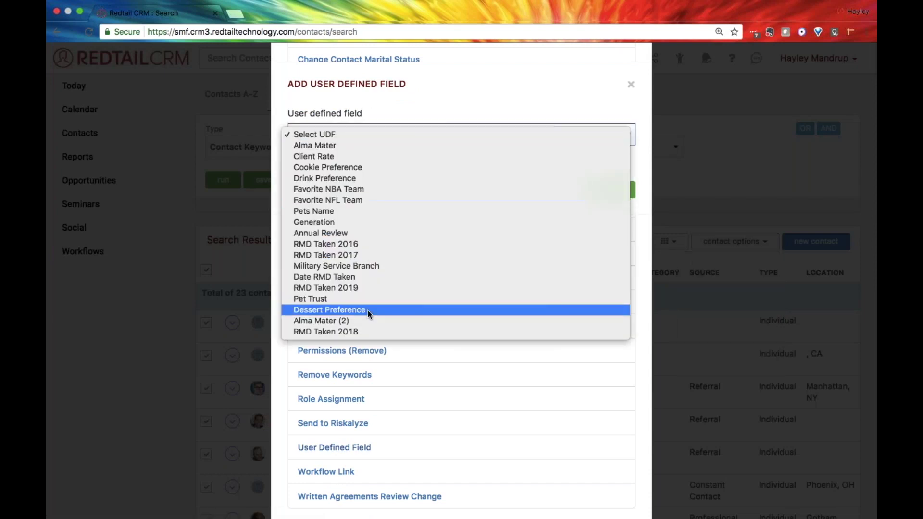
left_click(342, 333)
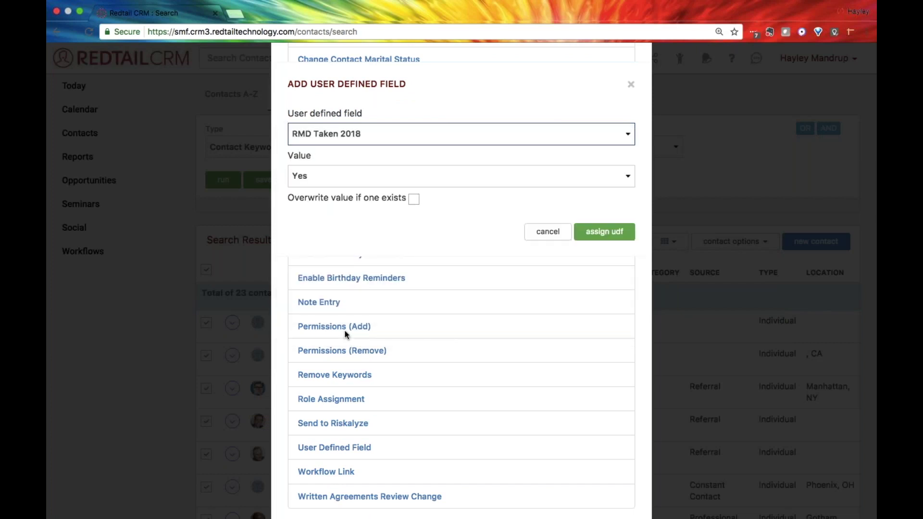
left_click(313, 182)
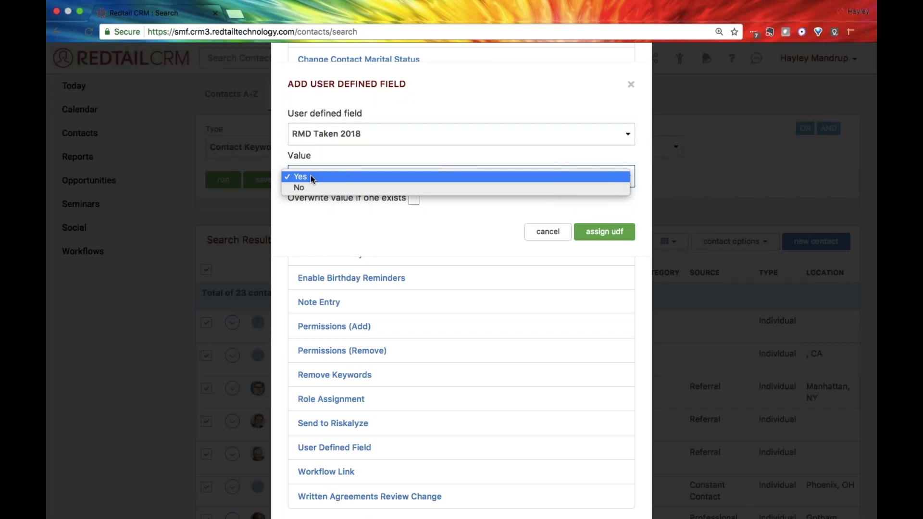
left_click(308, 186)
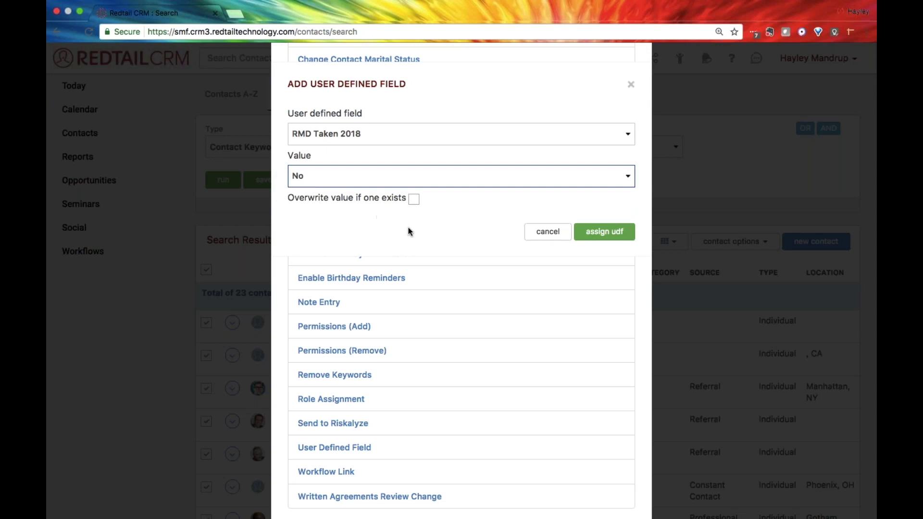
left_click_drag(274, 193, 397, 202)
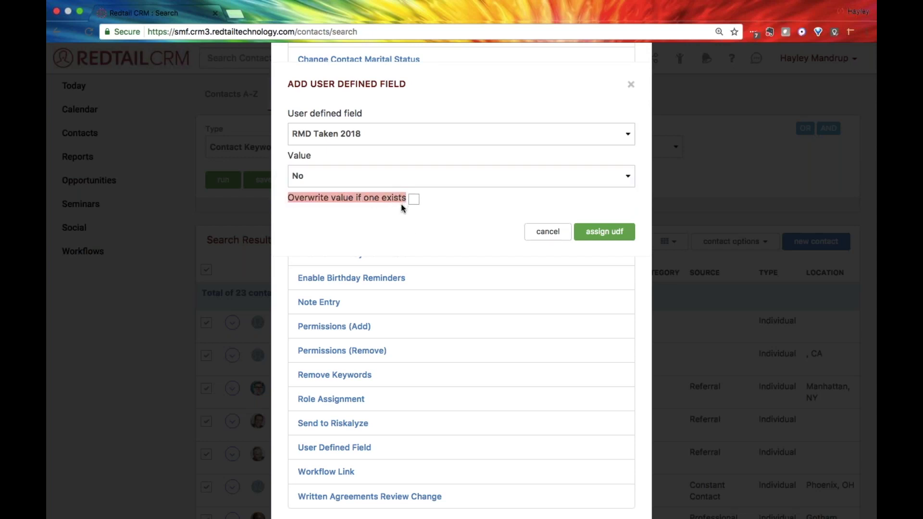
left_click(401, 204)
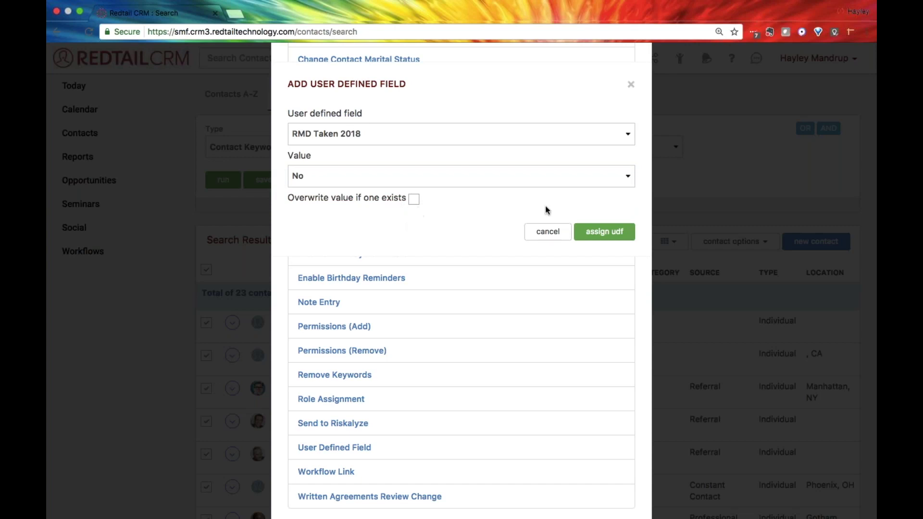
left_click(589, 234)
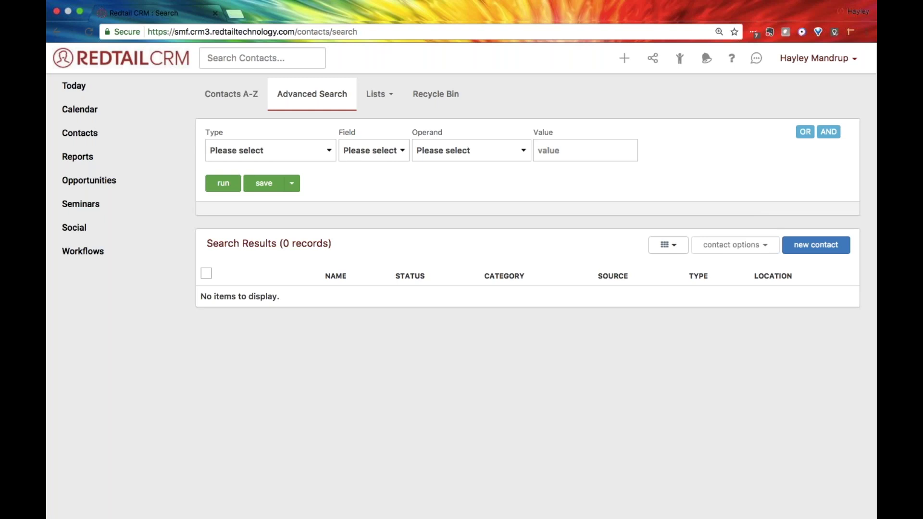
left_click(261, 156)
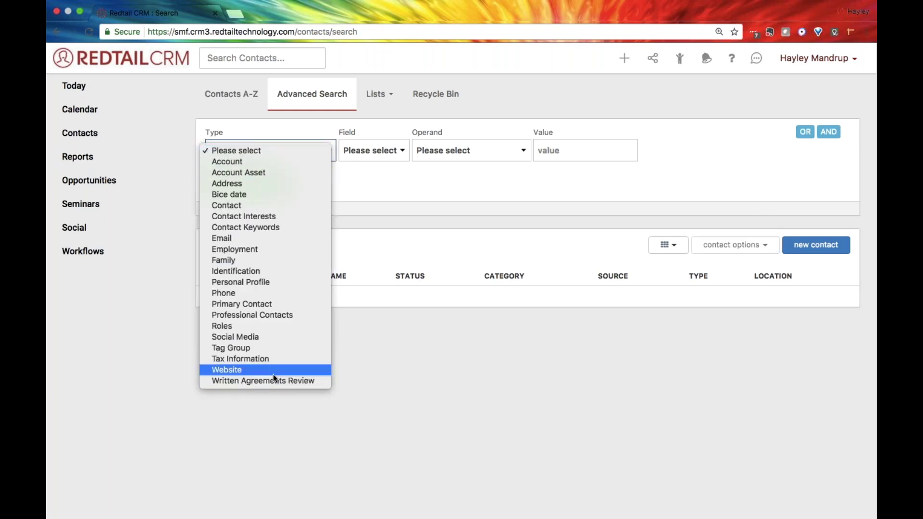
left_click(347, 172)
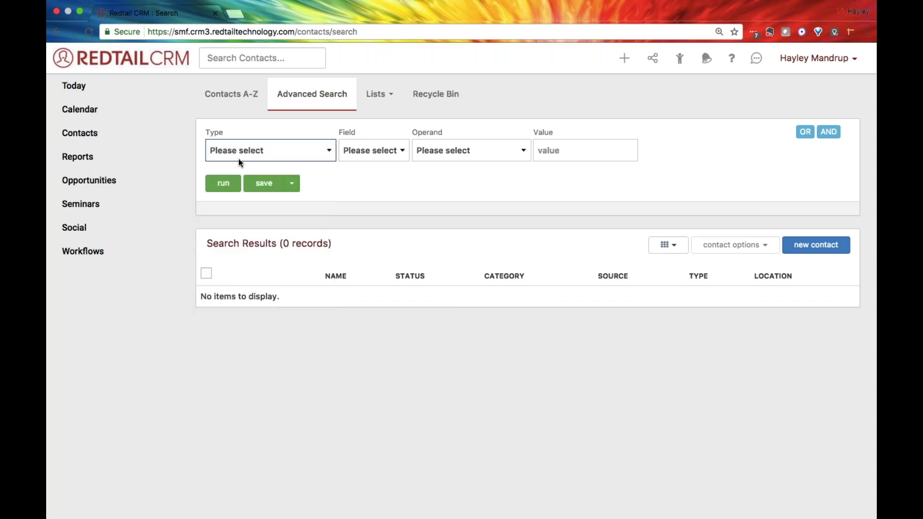
Open the Contact User Defined Fields report from the UDF reports
left_click(90, 166)
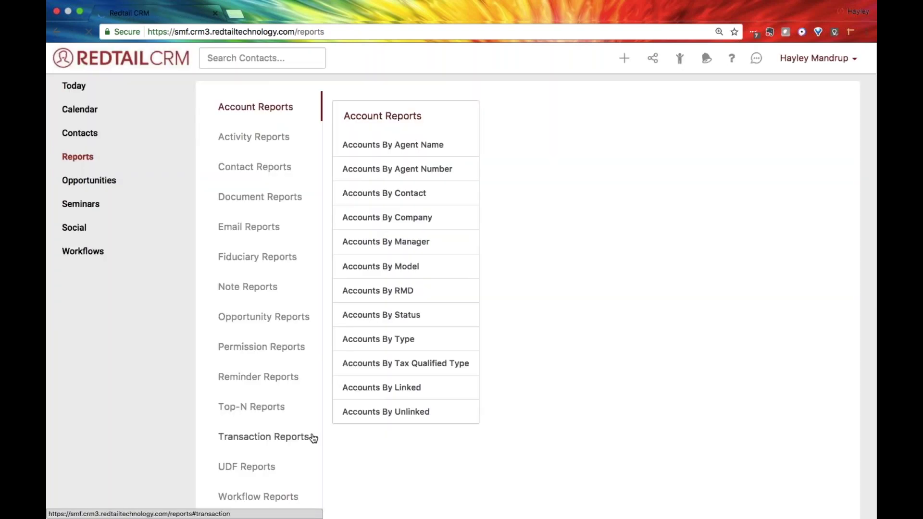
left_click(243, 452)
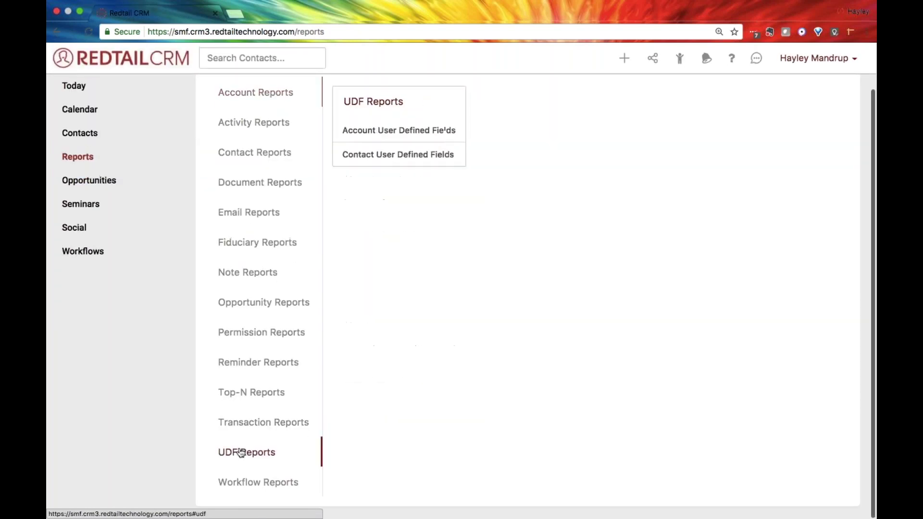
left_click(381, 159)
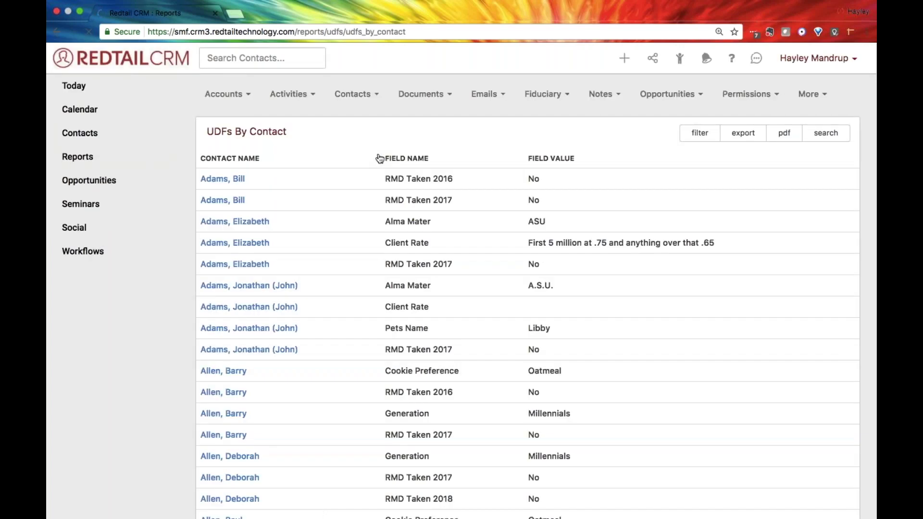
left_click_drag(453, 183, 381, 182)
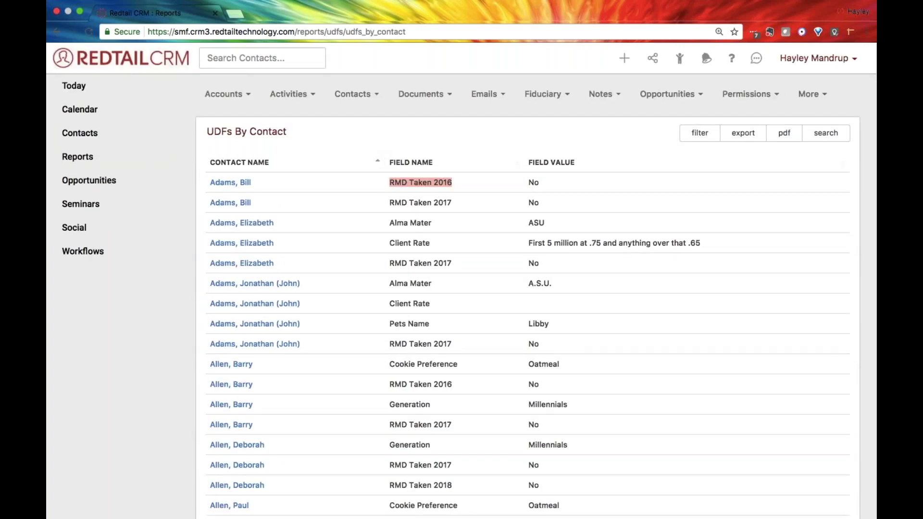
Filter the report to contacts whose RMD Taken 2018 field contains No, and review the filtered list
left_click(700, 133)
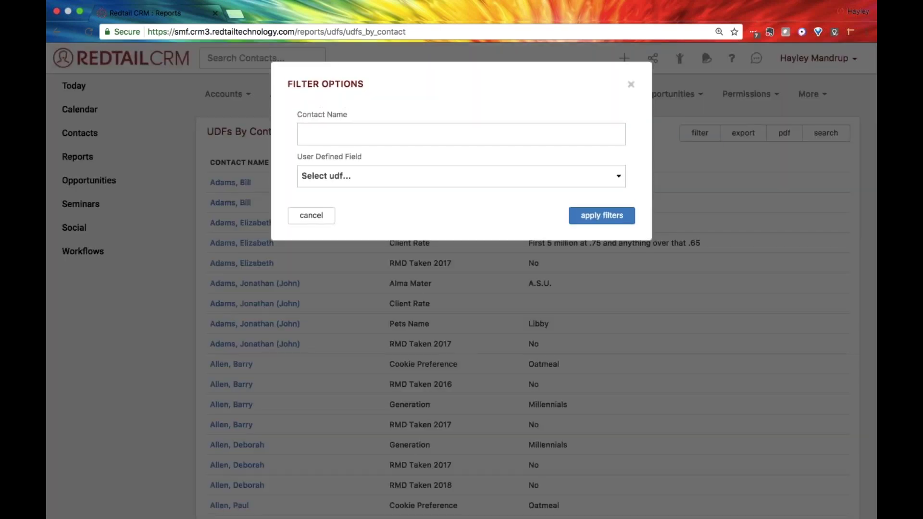
left_click(464, 177)
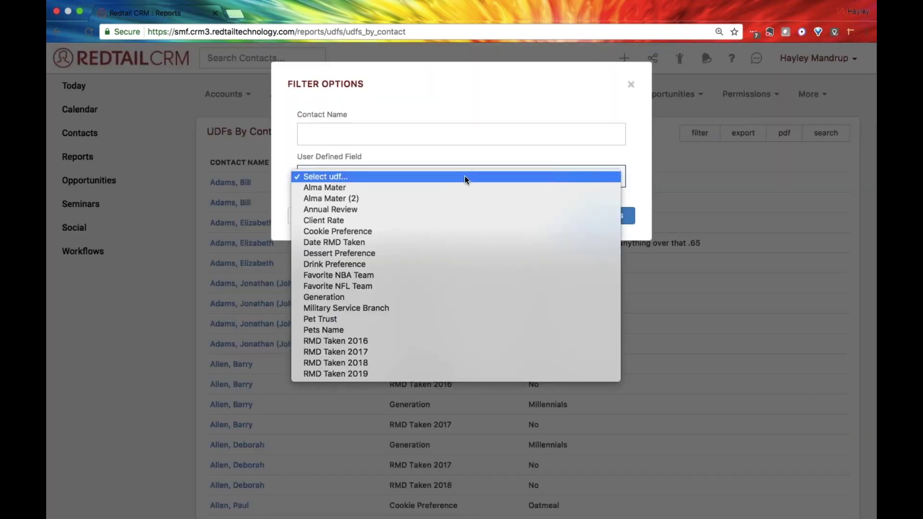
left_click(407, 364)
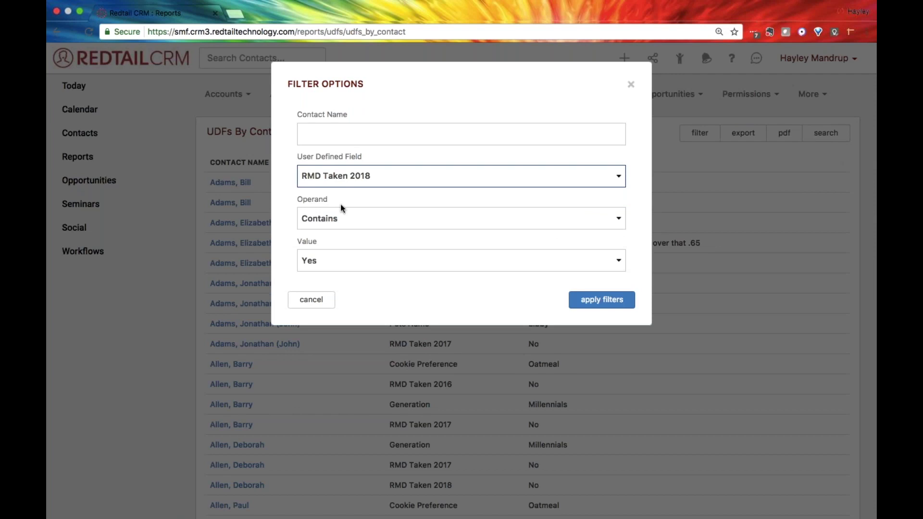
left_click(335, 261)
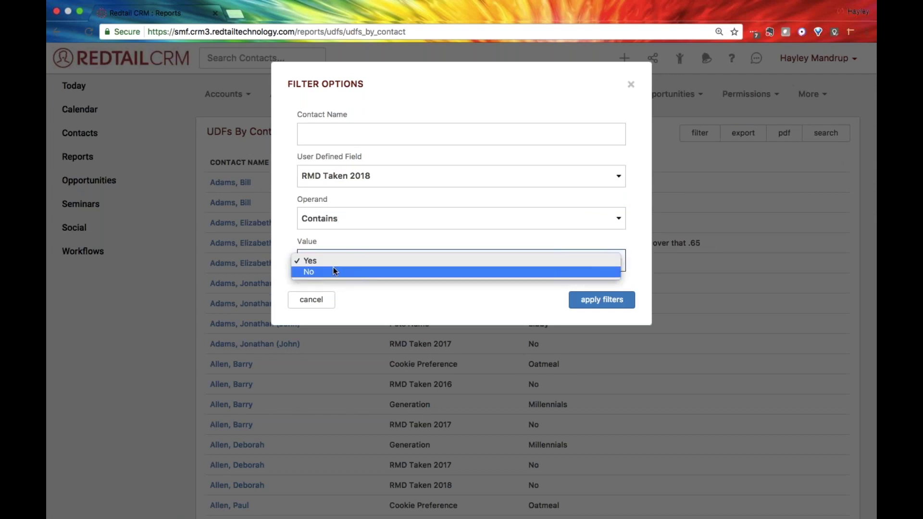
left_click(334, 273)
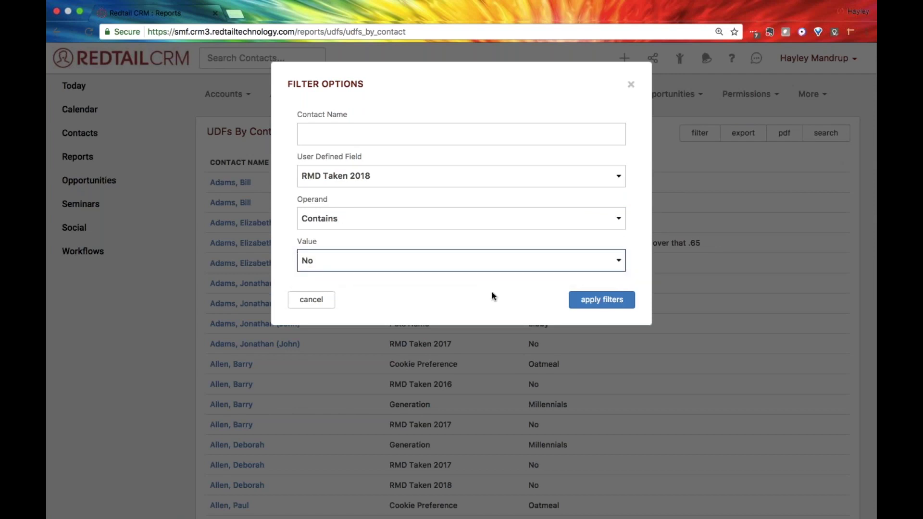
left_click(602, 299)
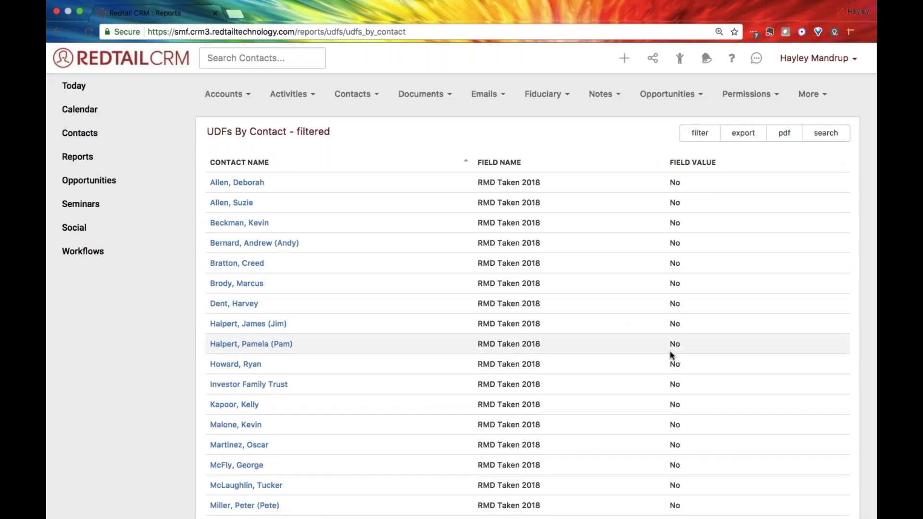
scroll(672, 356, "down", 5)
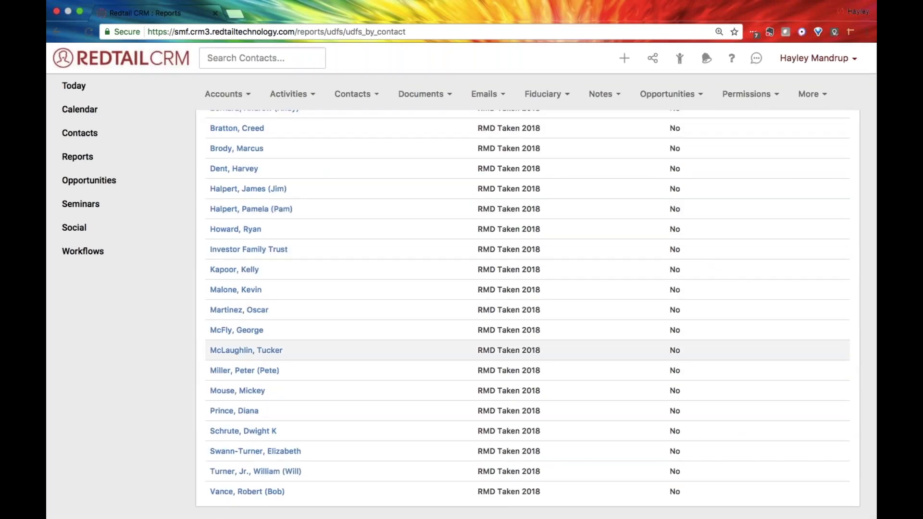
scroll(663, 350, "up", 5)
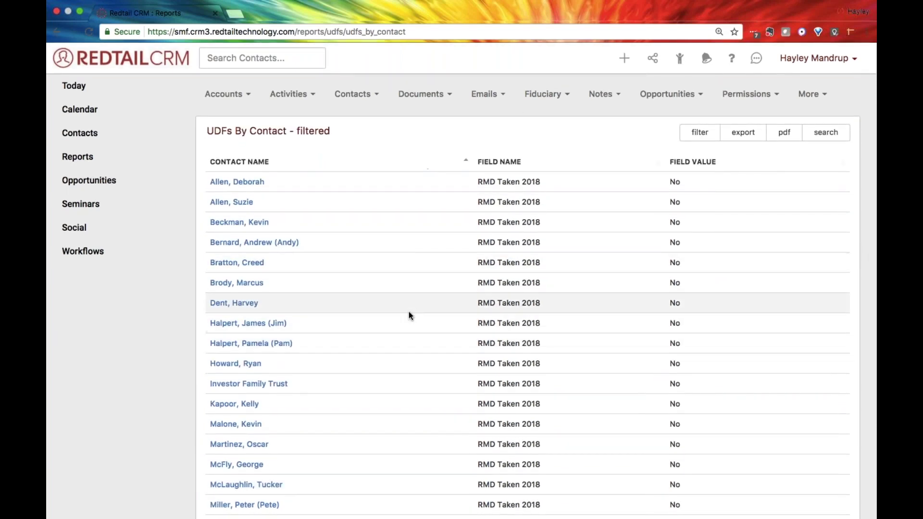
scroll(409, 312, "down", 1)
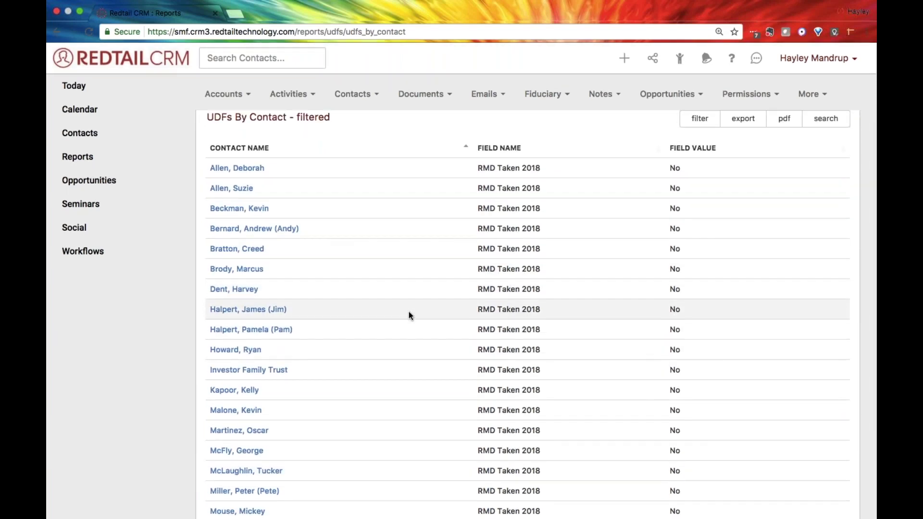